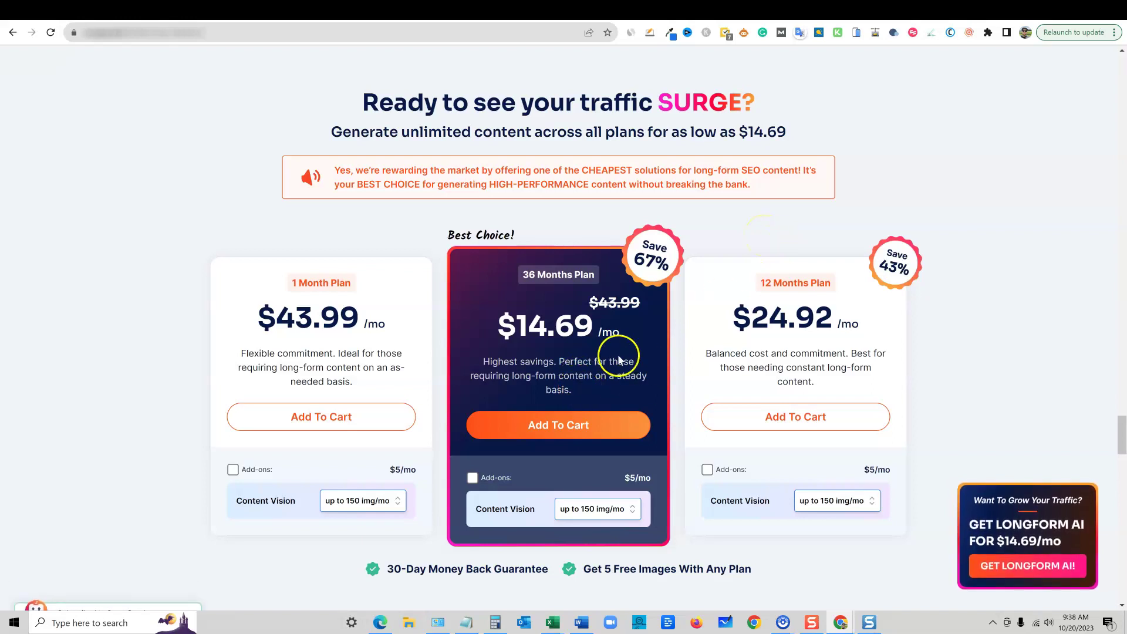
- Turn the 36 Months plan's image add-on on, then switch it back off
click(660, 448)
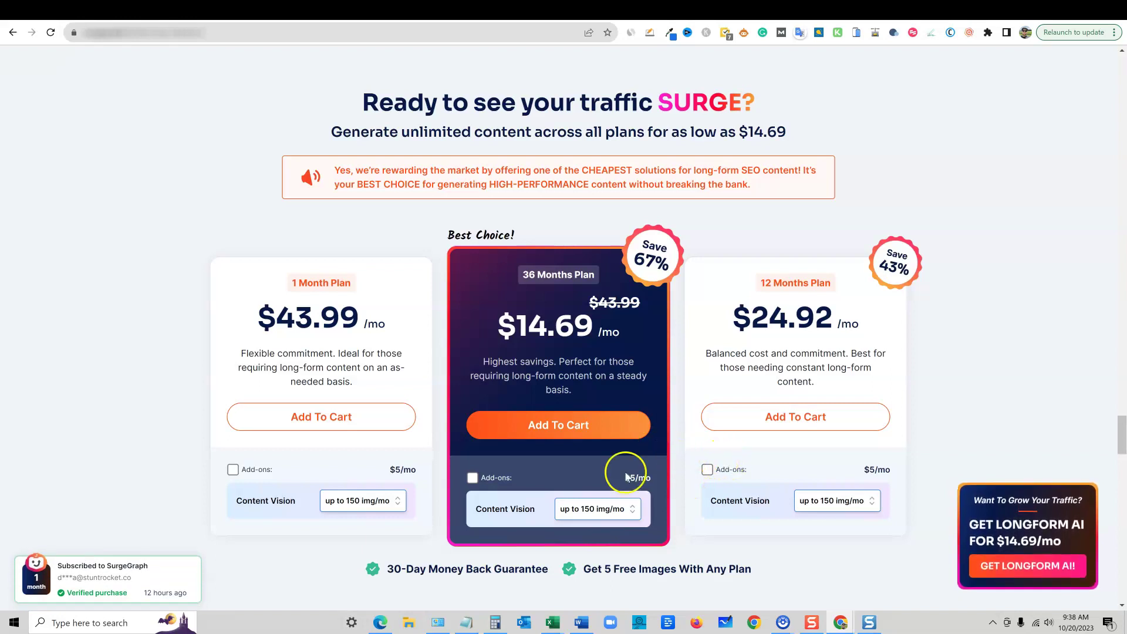
scroll(564, 482, down, 2)
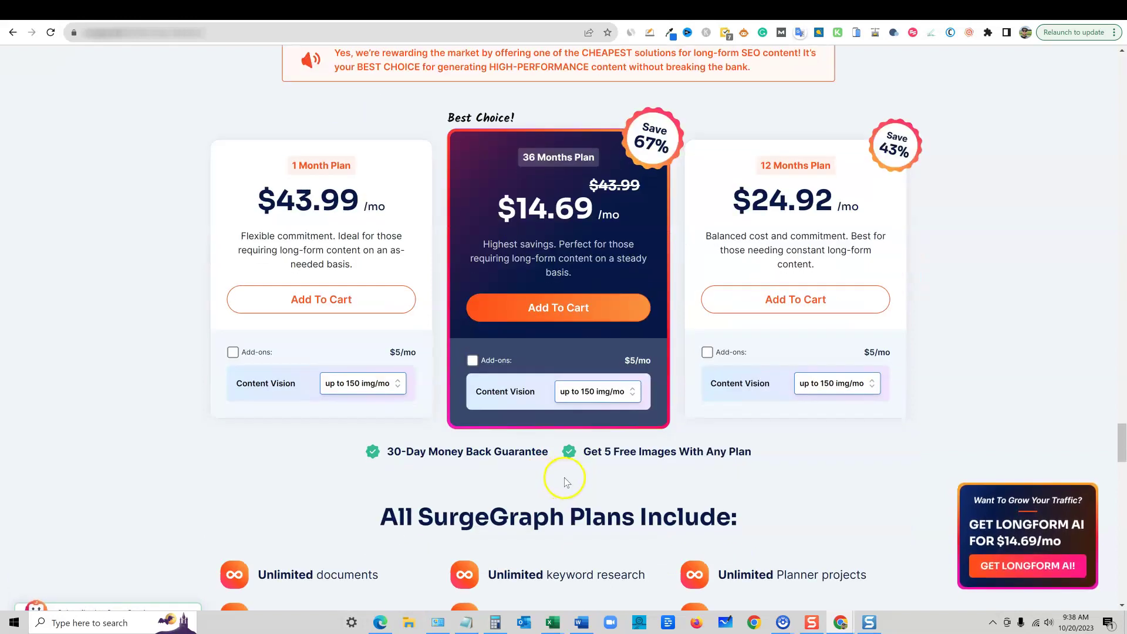
scroll(565, 481, up, 1)
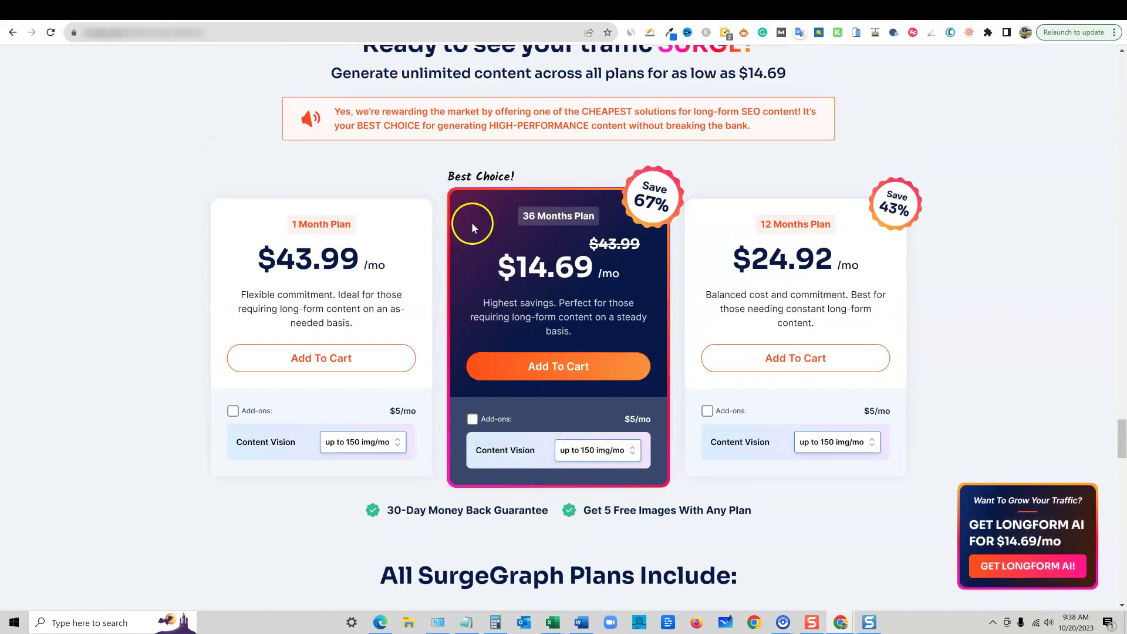
click(473, 419)
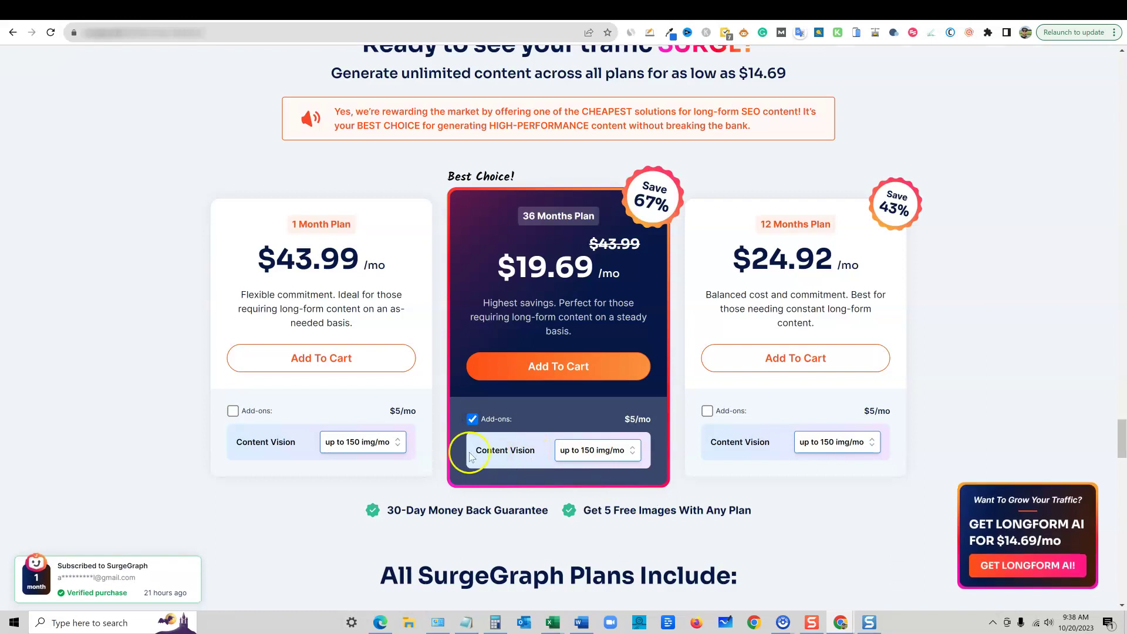
click(474, 420)
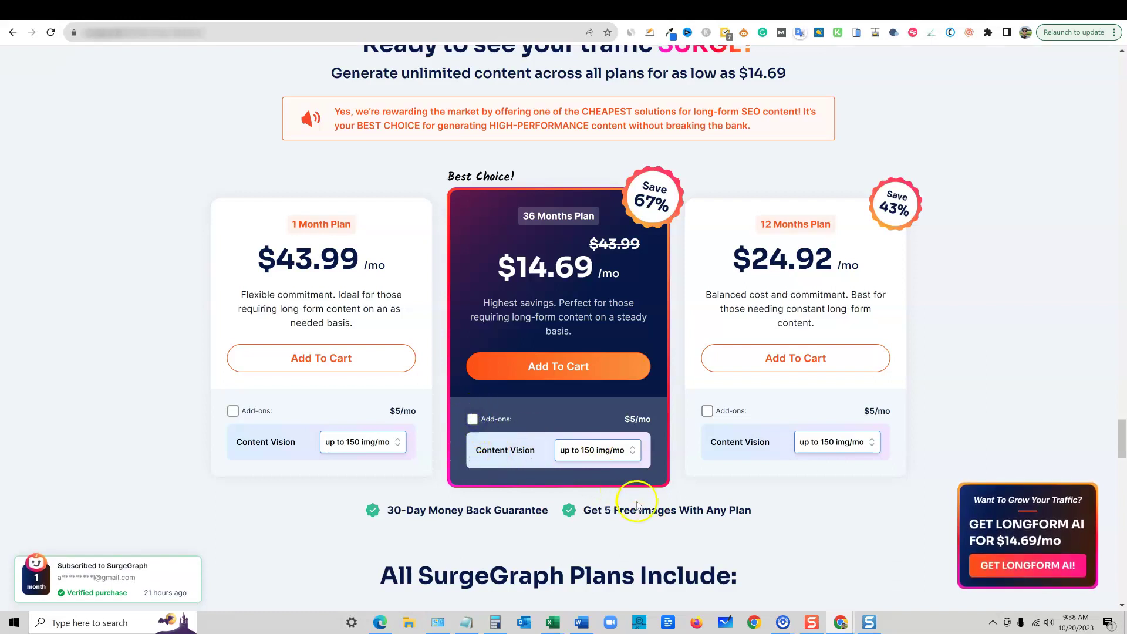
- Compare the 450 and 1200 img/mo allowances, leaving the 1200-image add-on unchecked
click(633, 452)
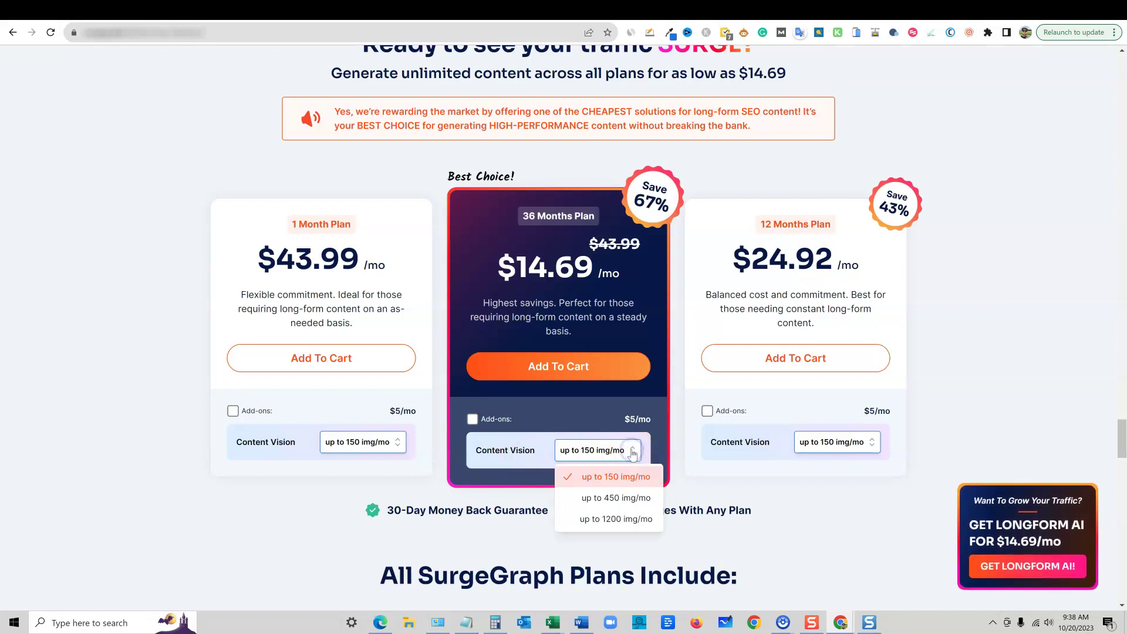
click(610, 498)
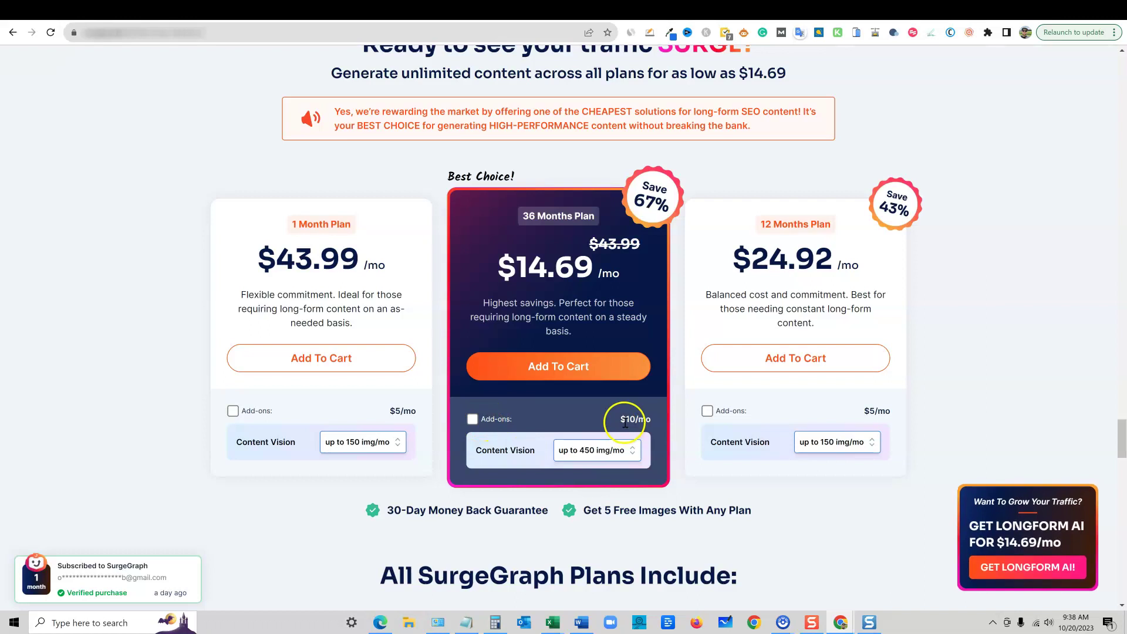
click(625, 441)
click(611, 519)
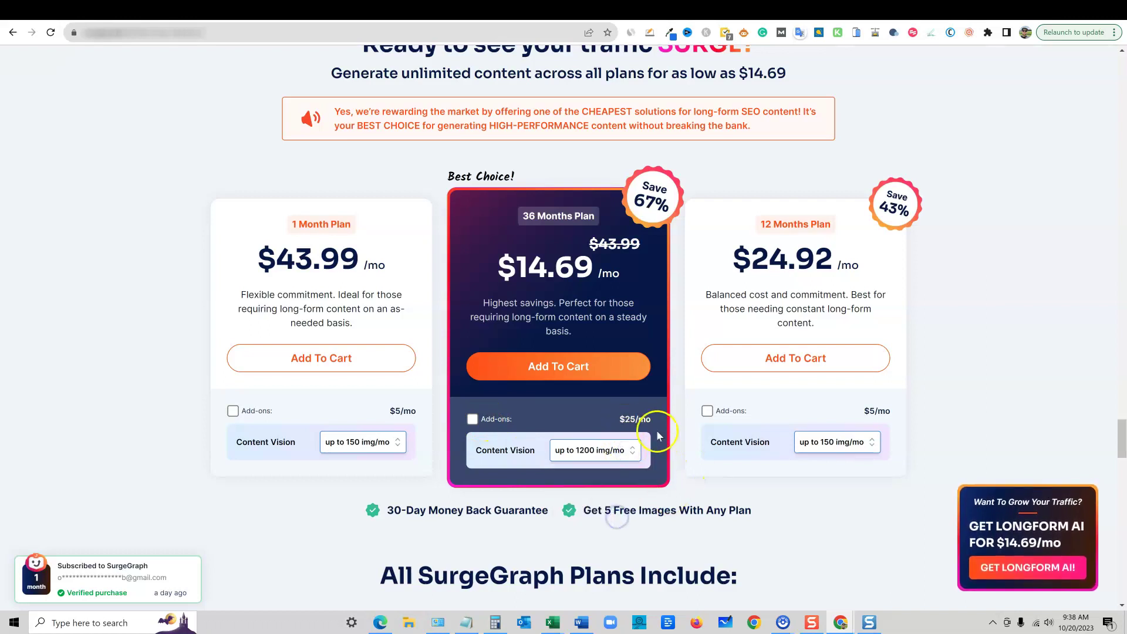
click(472, 418)
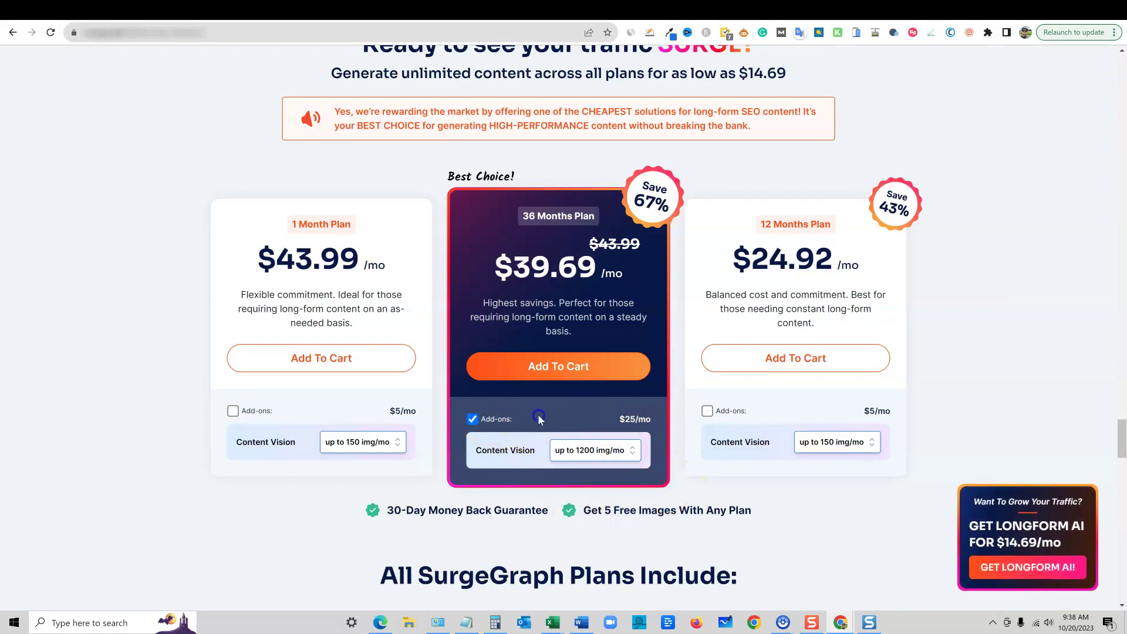
click(475, 419)
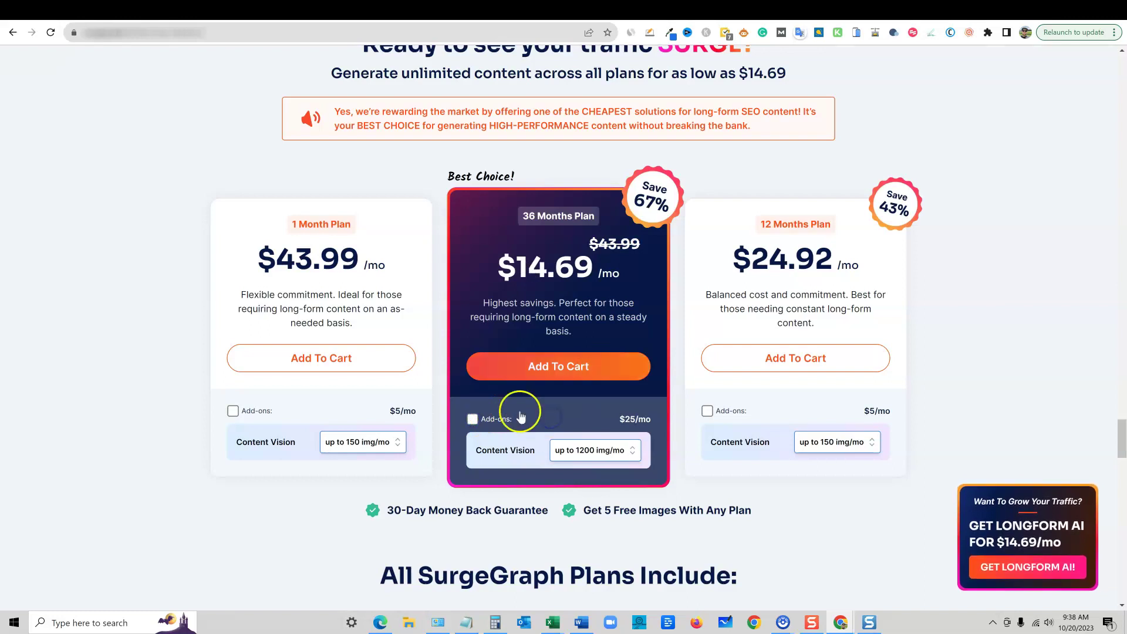
scroll(646, 455, up, 1)
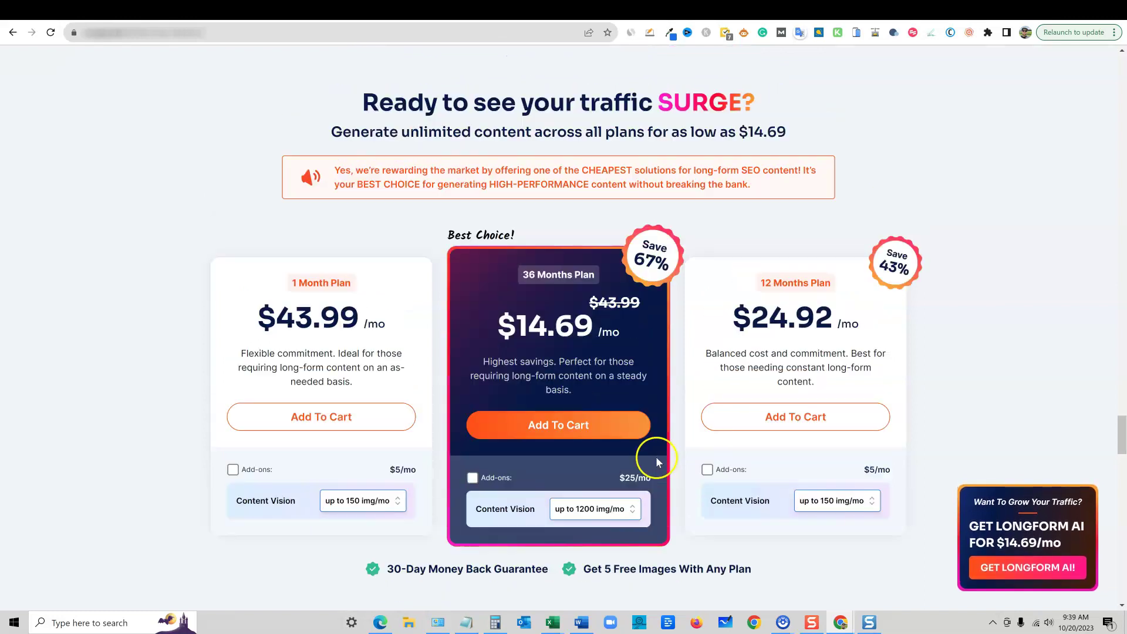
drag(1121, 450, 1118, 65)
- Log in and open the 'Boat Rental Business 2023: A Complete Guide' document
click(864, 142)
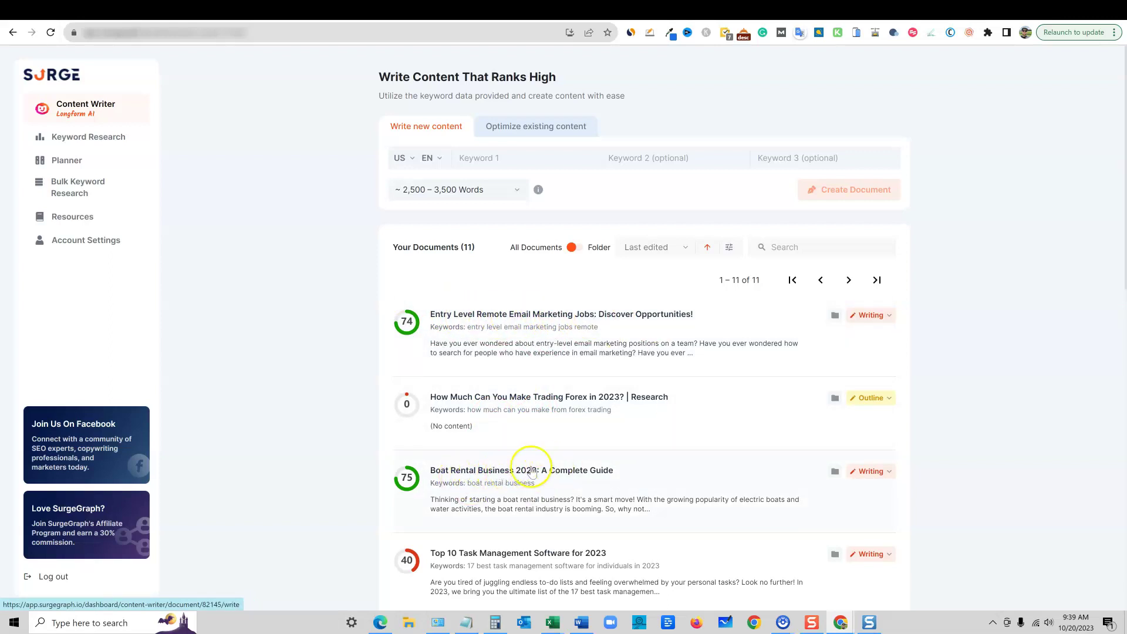
scroll(531, 471, down, 1)
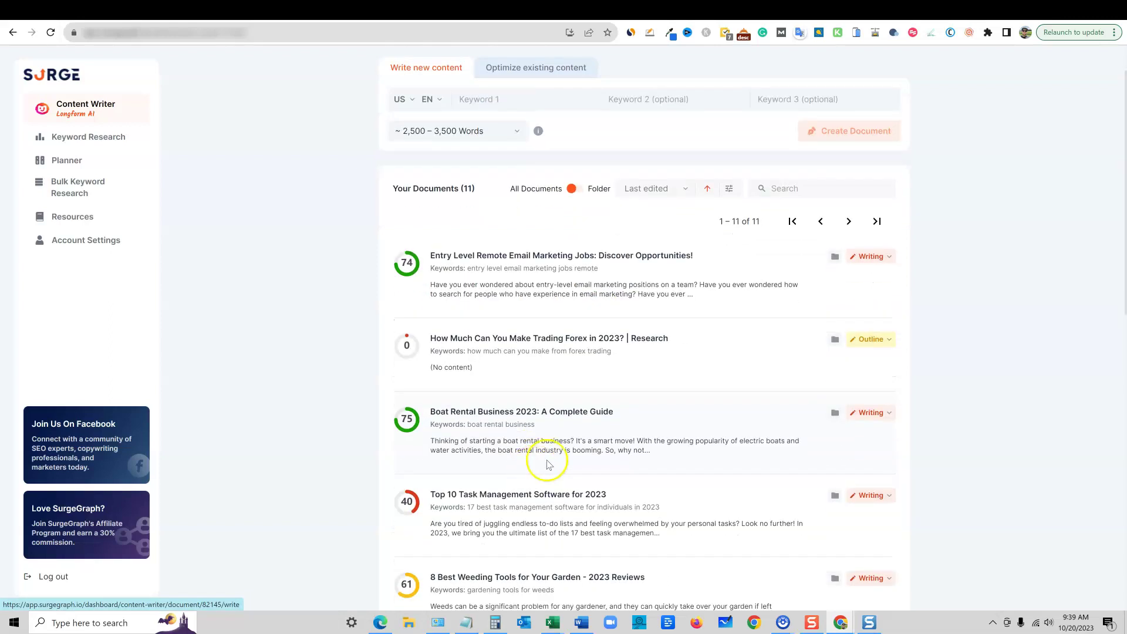
click(514, 411)
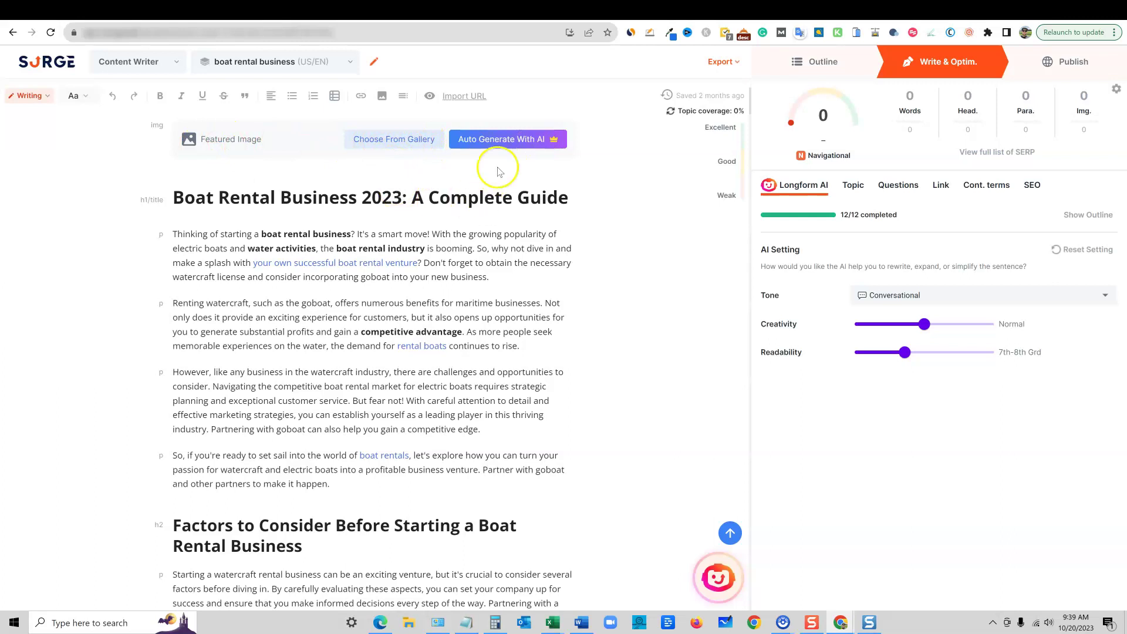
click(405, 140)
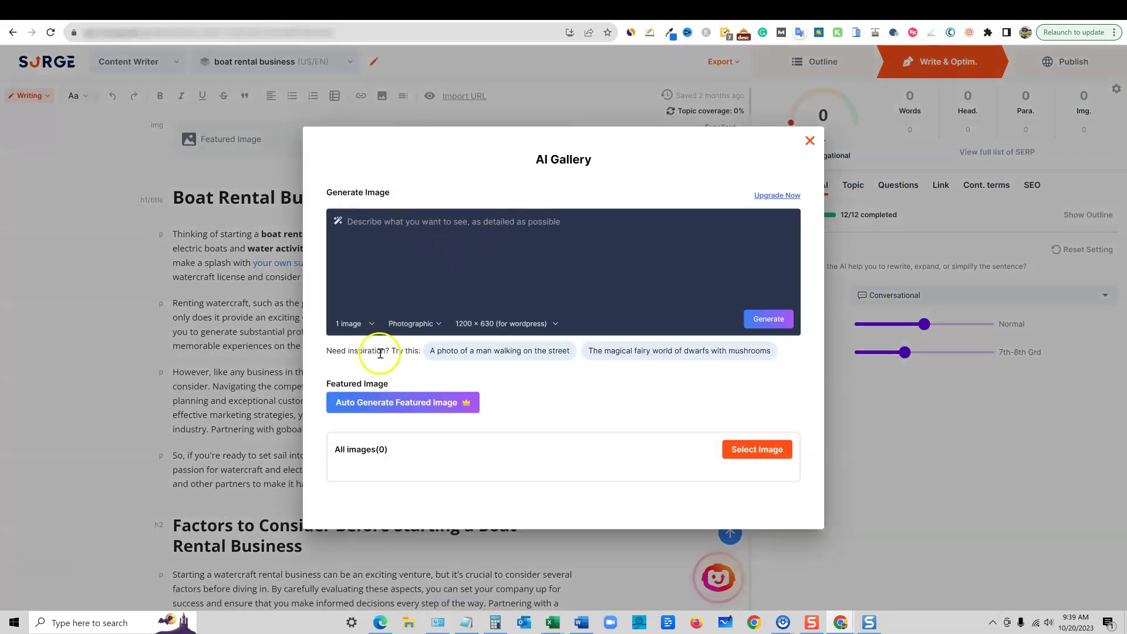
click(810, 140)
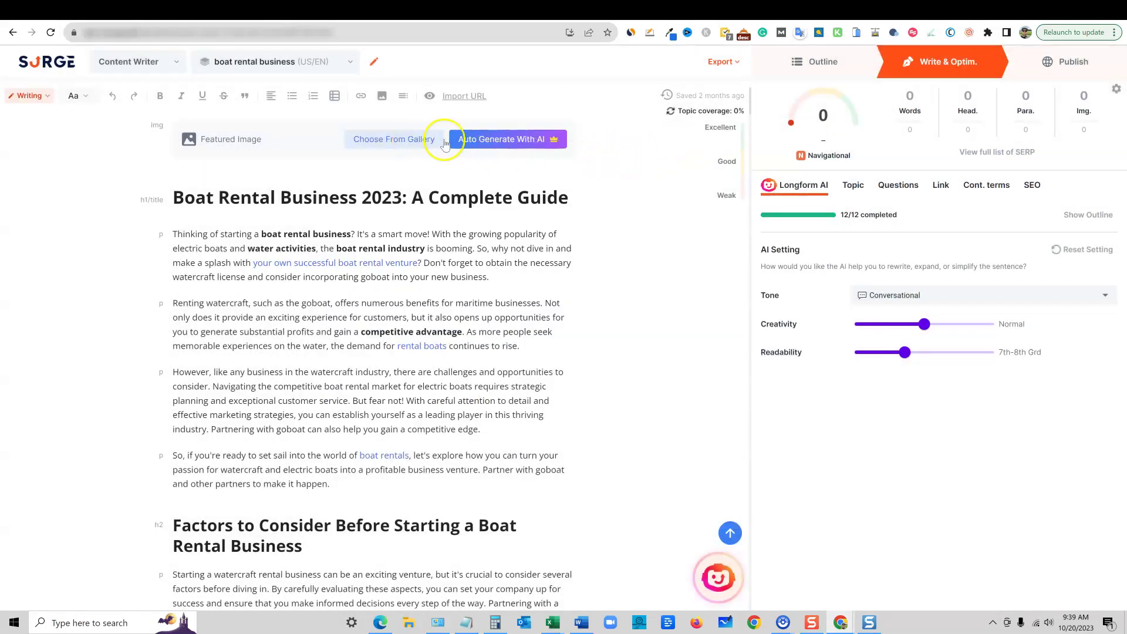
click(421, 140)
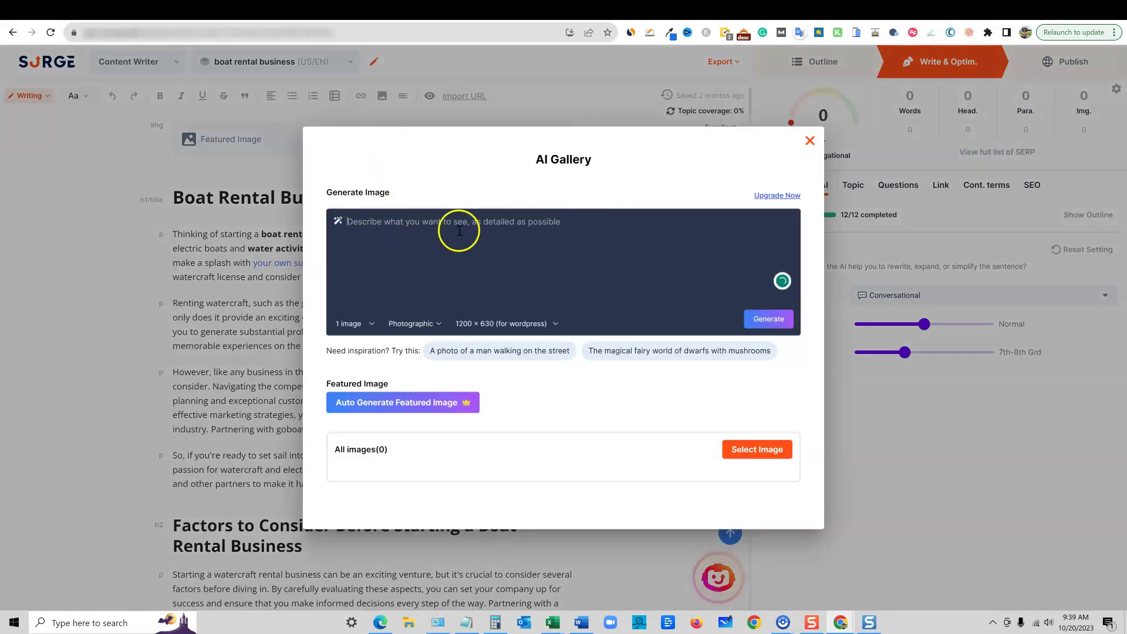
click(368, 325)
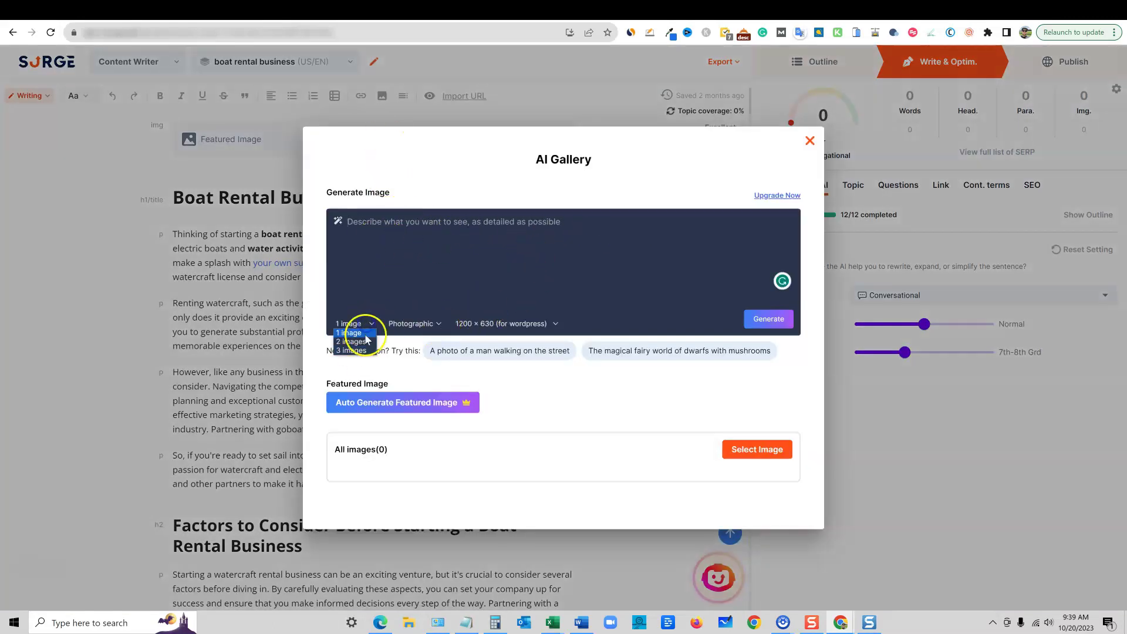
click(531, 324)
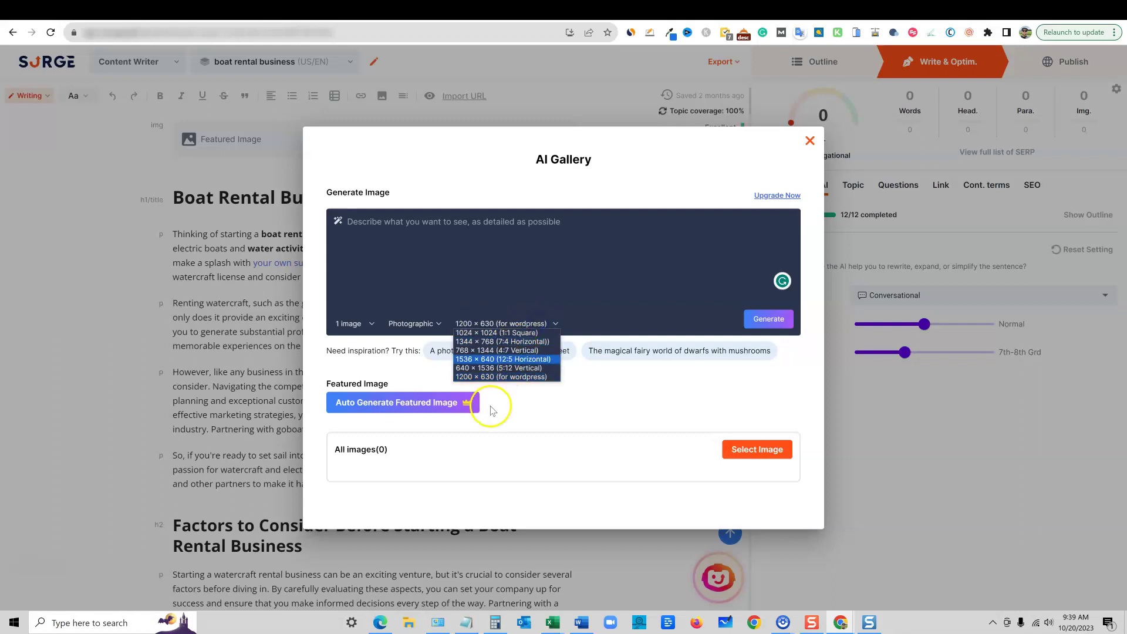
click(490, 272)
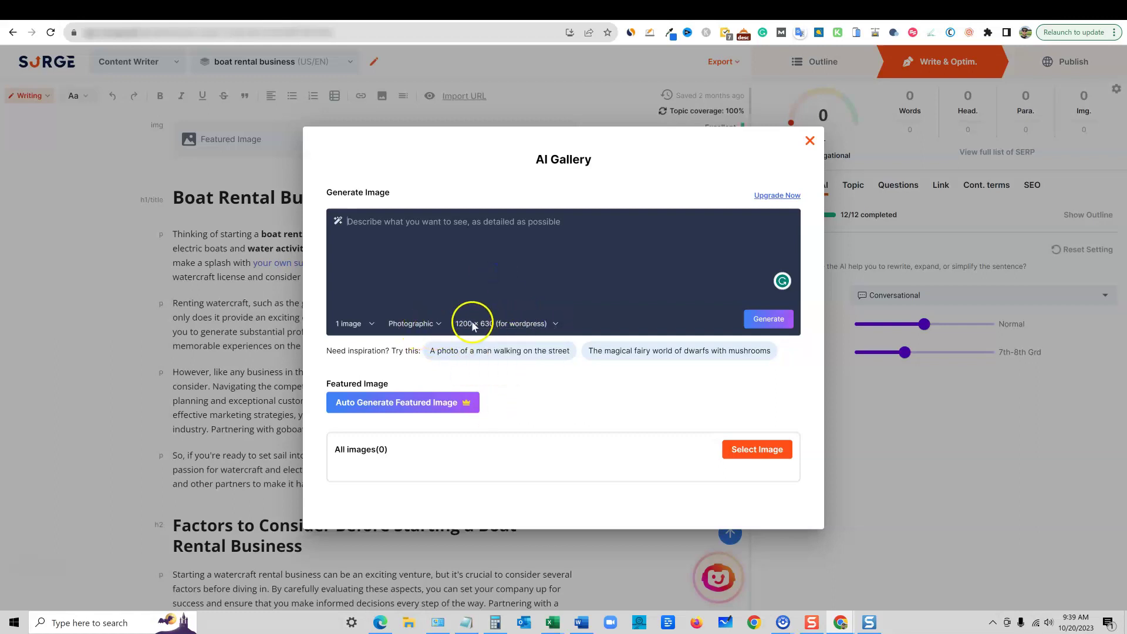
click(540, 328)
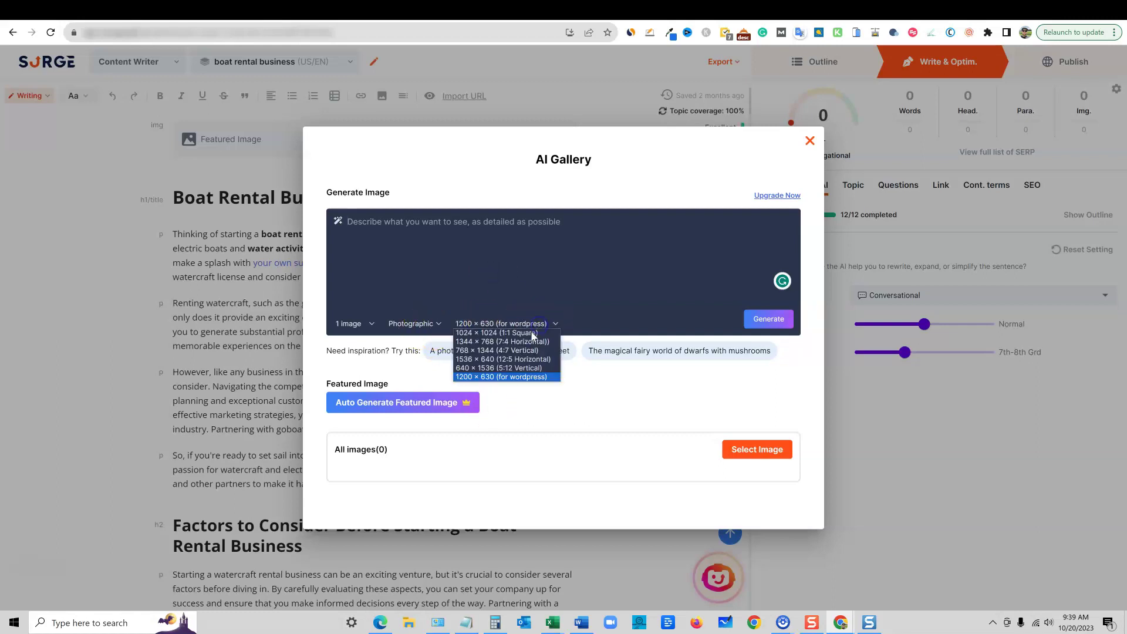
click(469, 285)
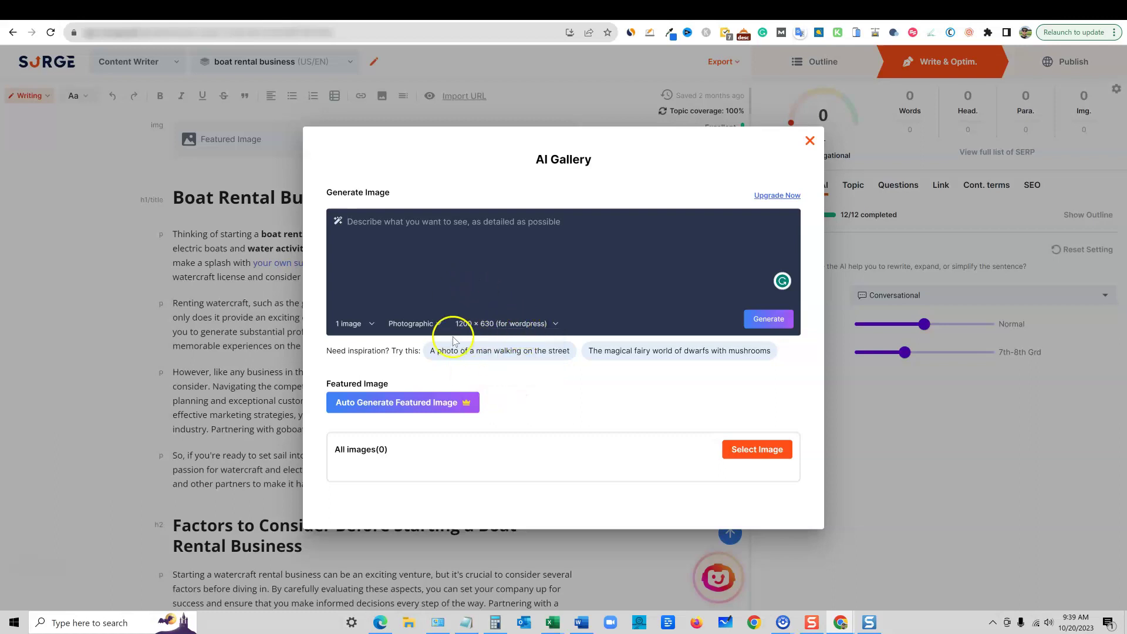
click(432, 326)
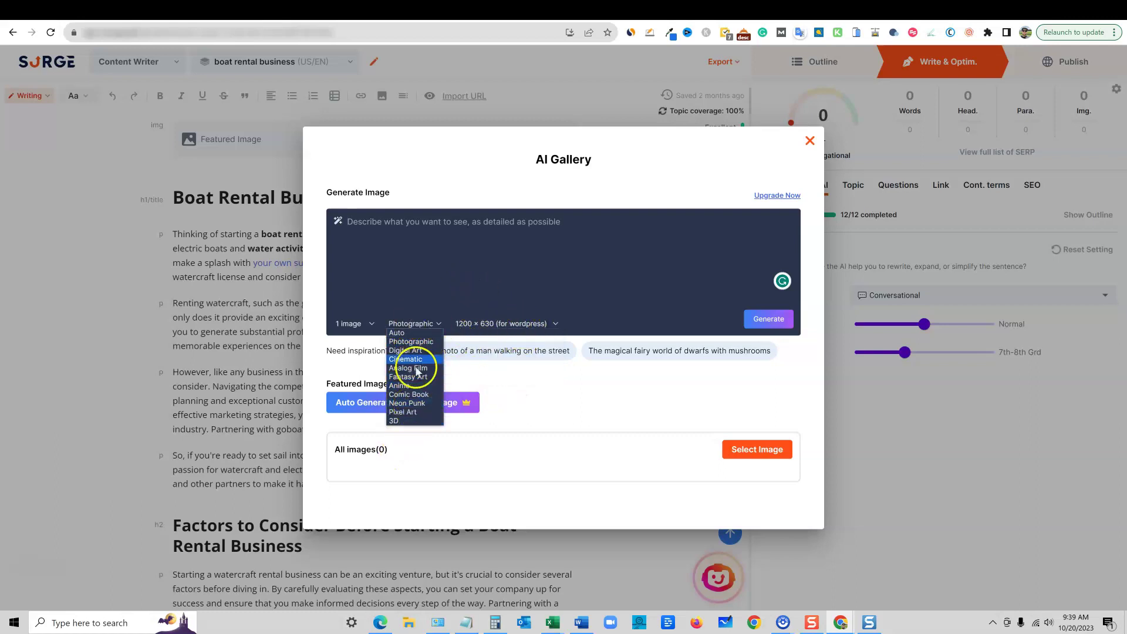
click(544, 310)
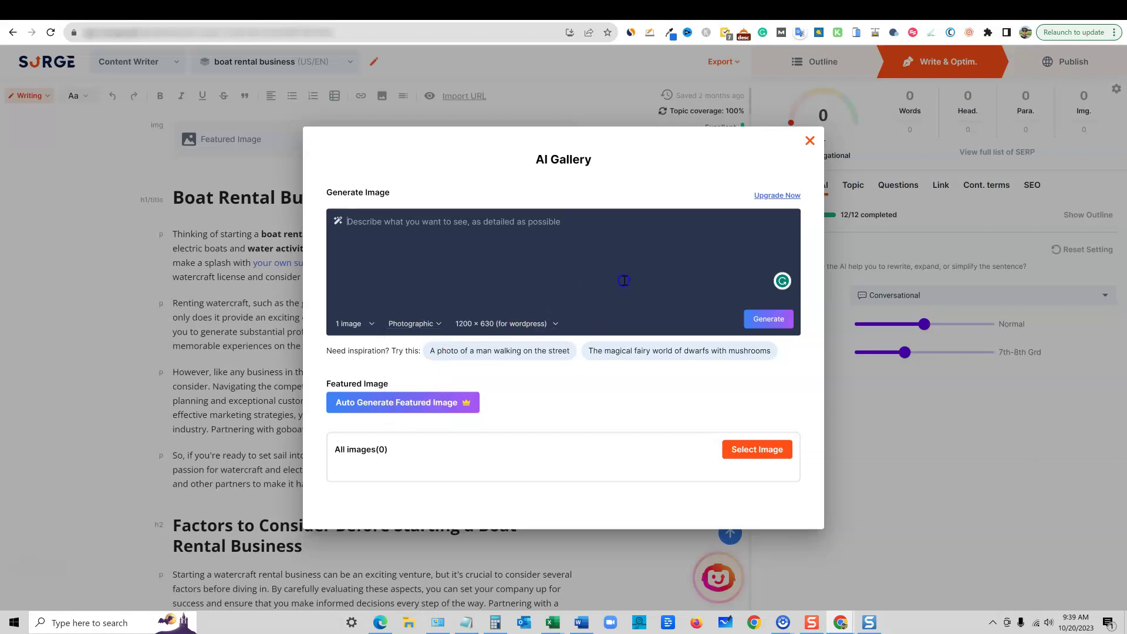
- AI-generate one Photographic 1200 x 630 featured image and dismiss the progress notice
click(809, 141)
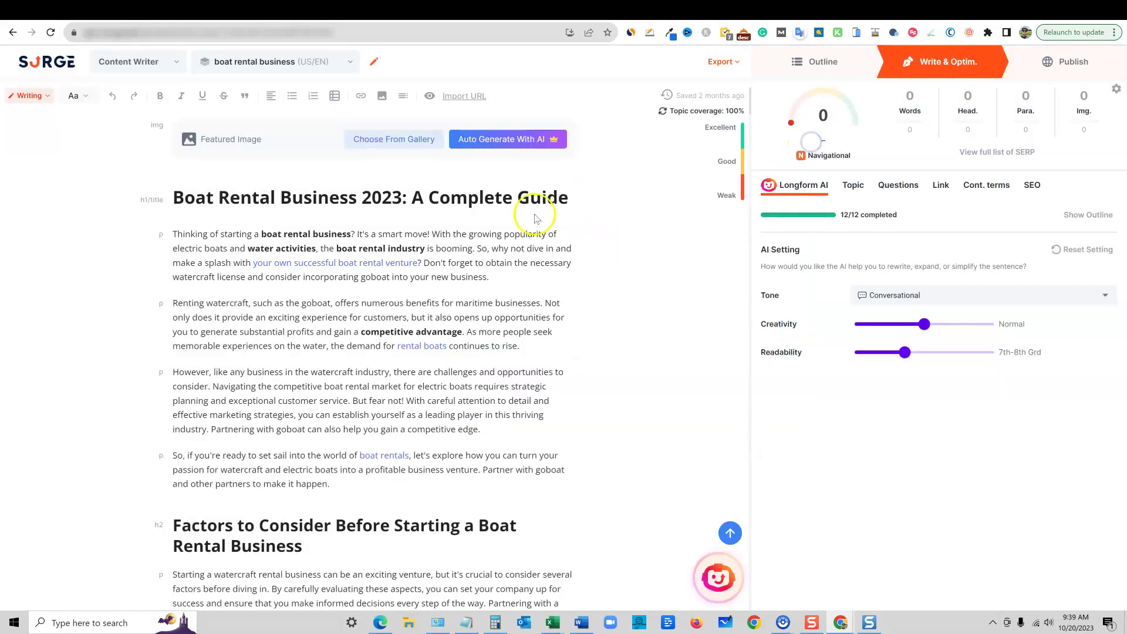
click(512, 139)
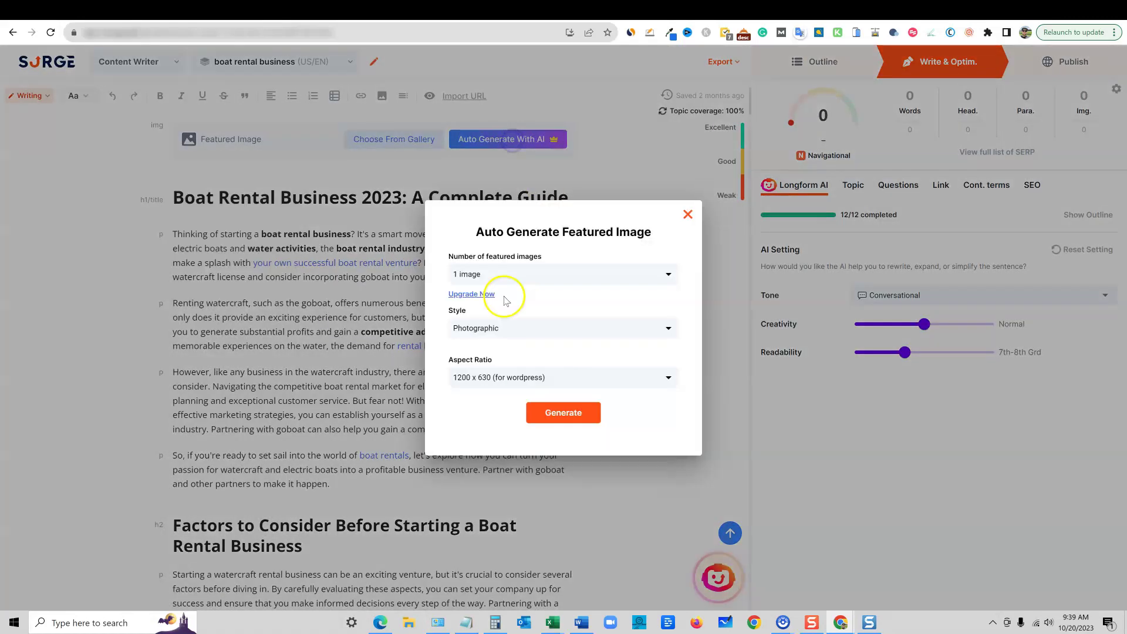
click(577, 274)
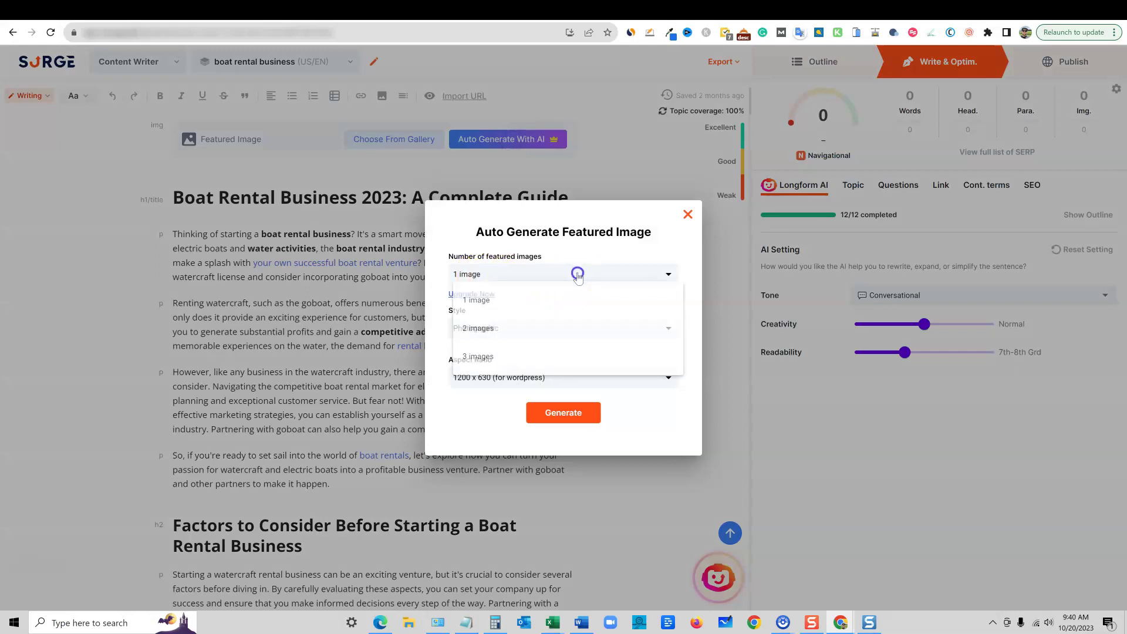
click(576, 279)
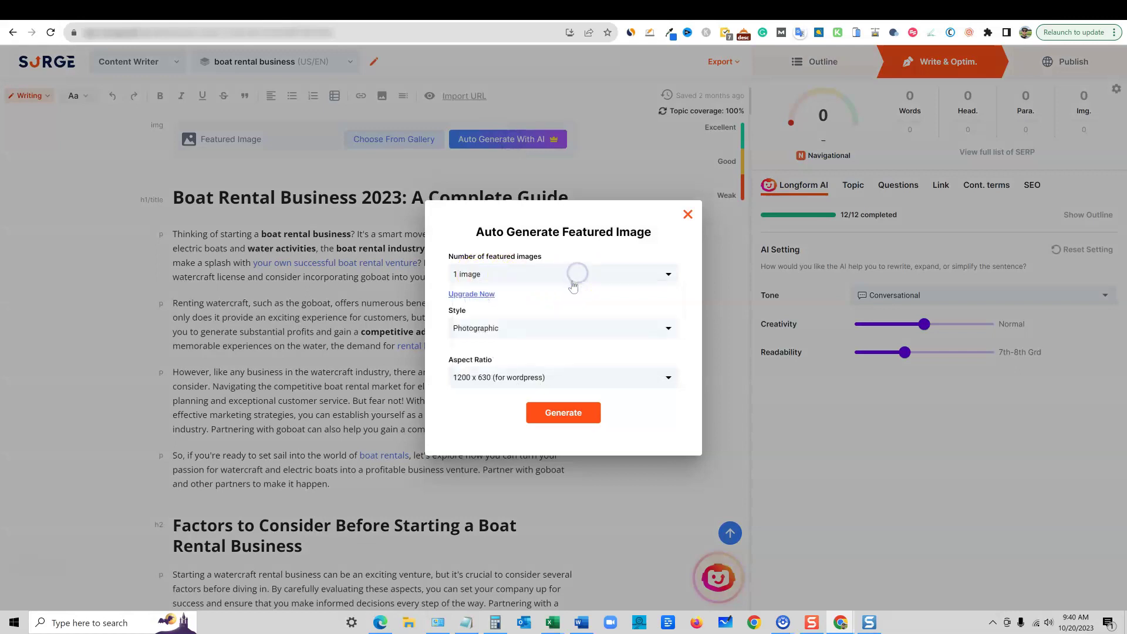
click(516, 331)
click(516, 331)
click(566, 417)
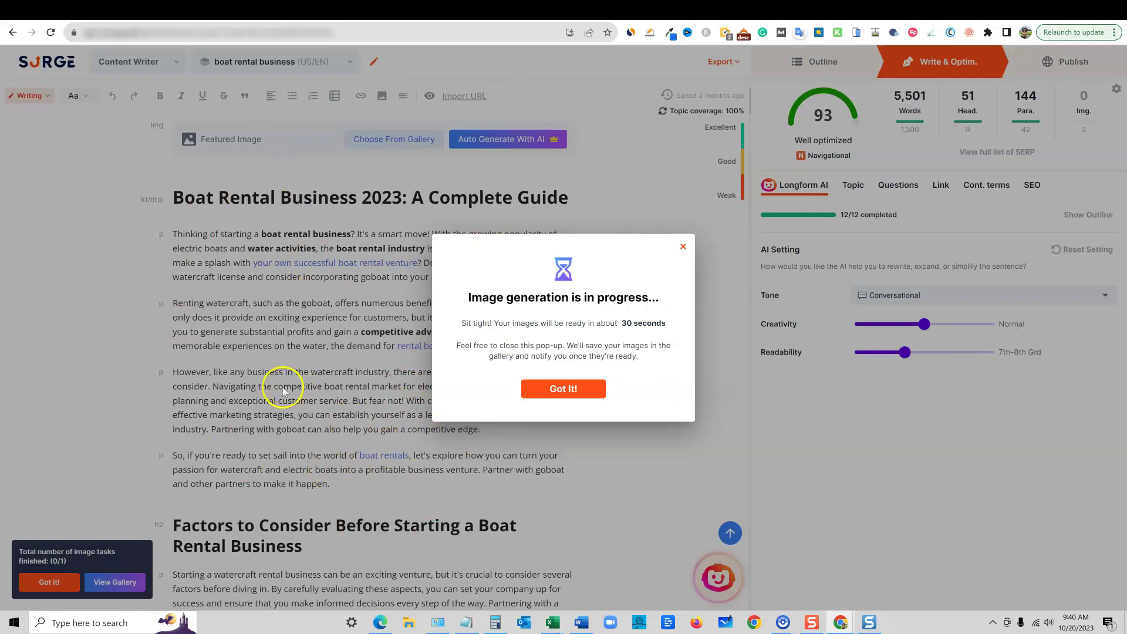
click(608, 389)
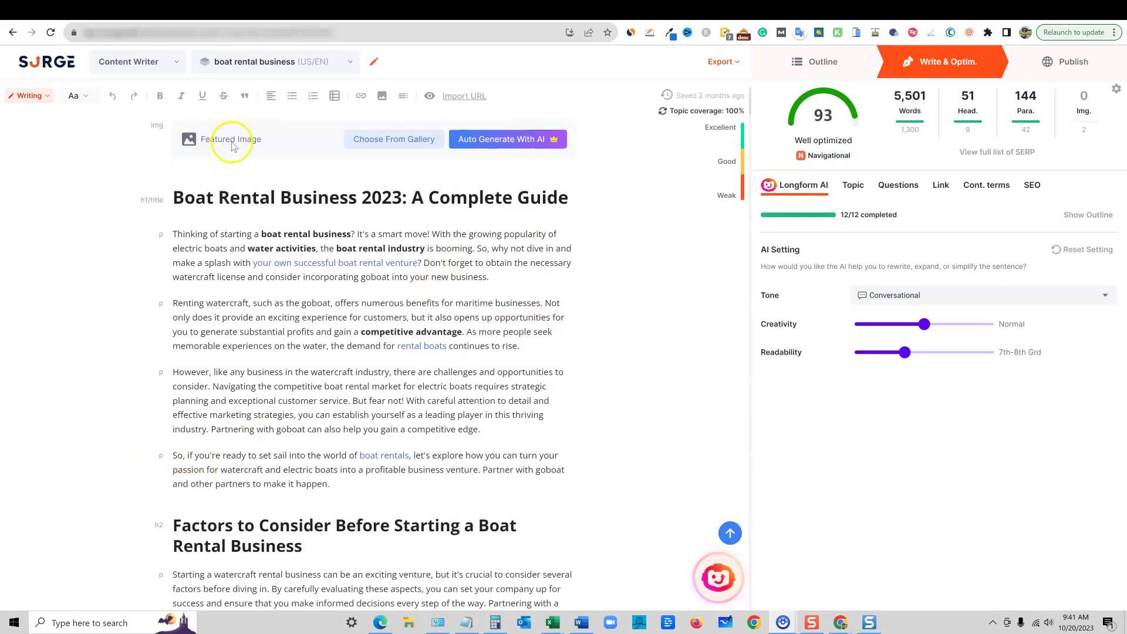
- Make the generated palm-tree speedboat image from the gallery the article's featured image
click(384, 142)
mouse_move(378, 449)
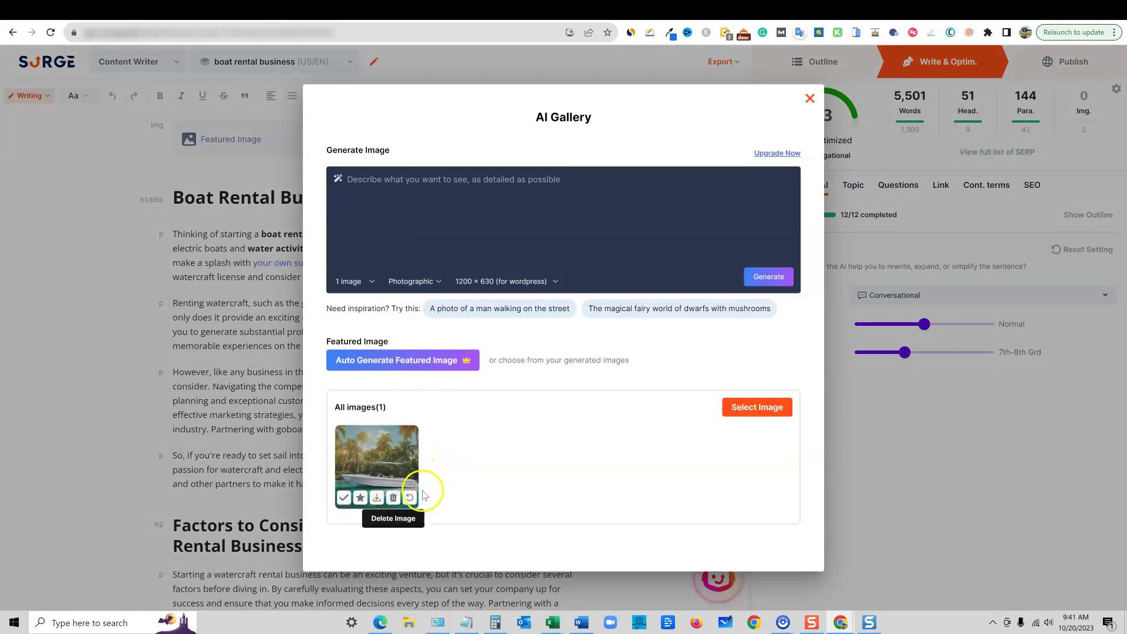
mouse_move(346, 500)
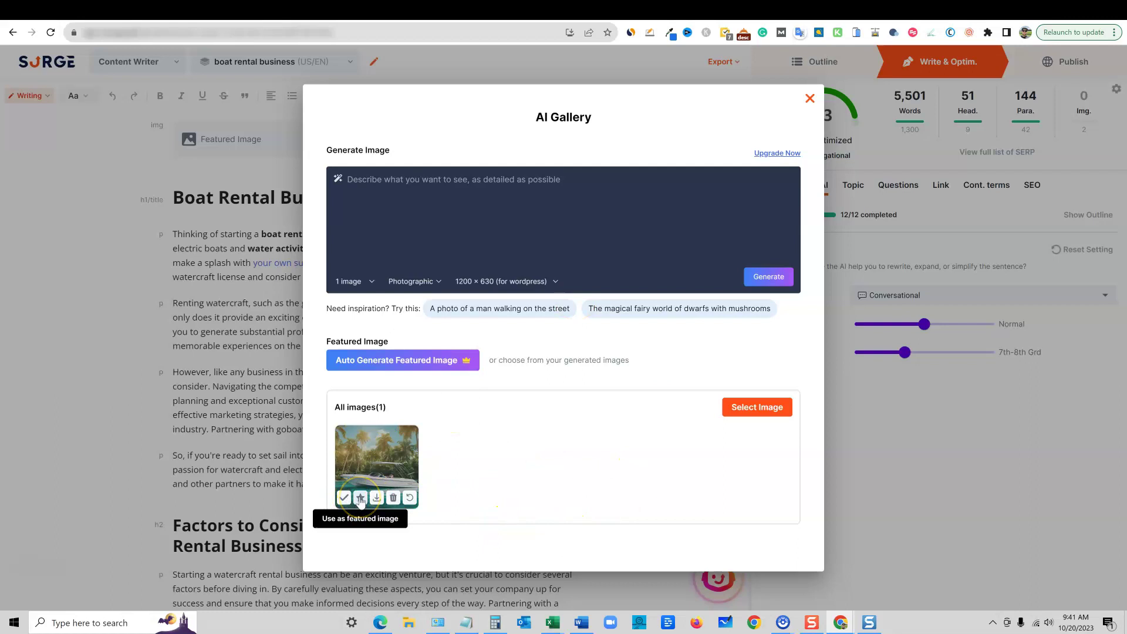
click(360, 498)
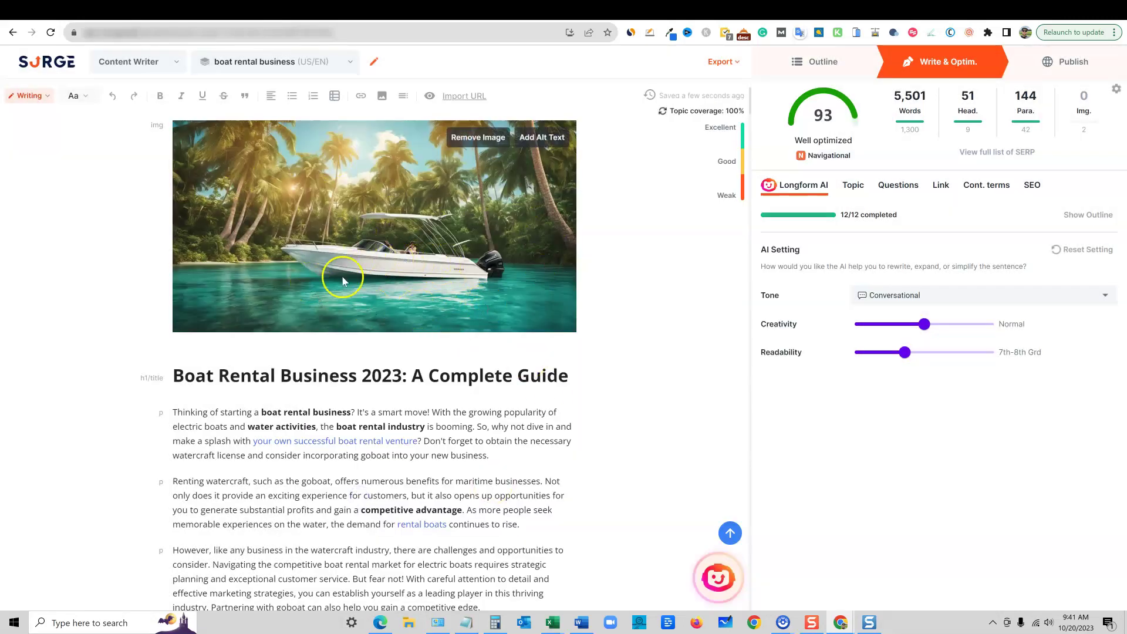
- Add an empty paragraph after the Factors to Consider intro paragraph
scroll(378, 411, down, 5)
scroll(386, 417, down, 2)
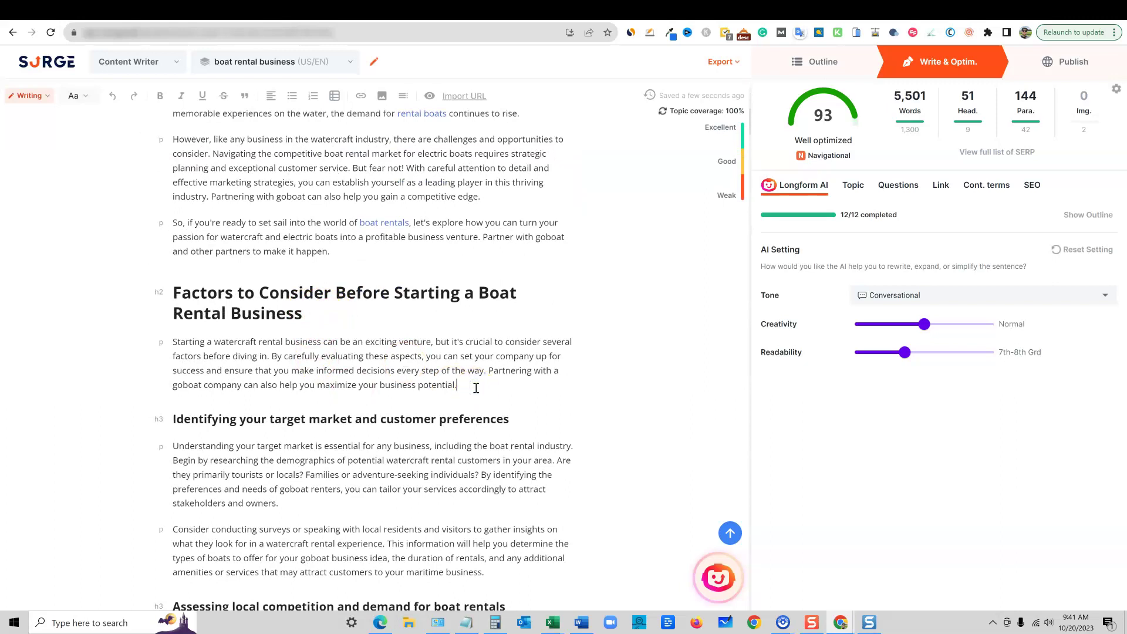
key(Return)
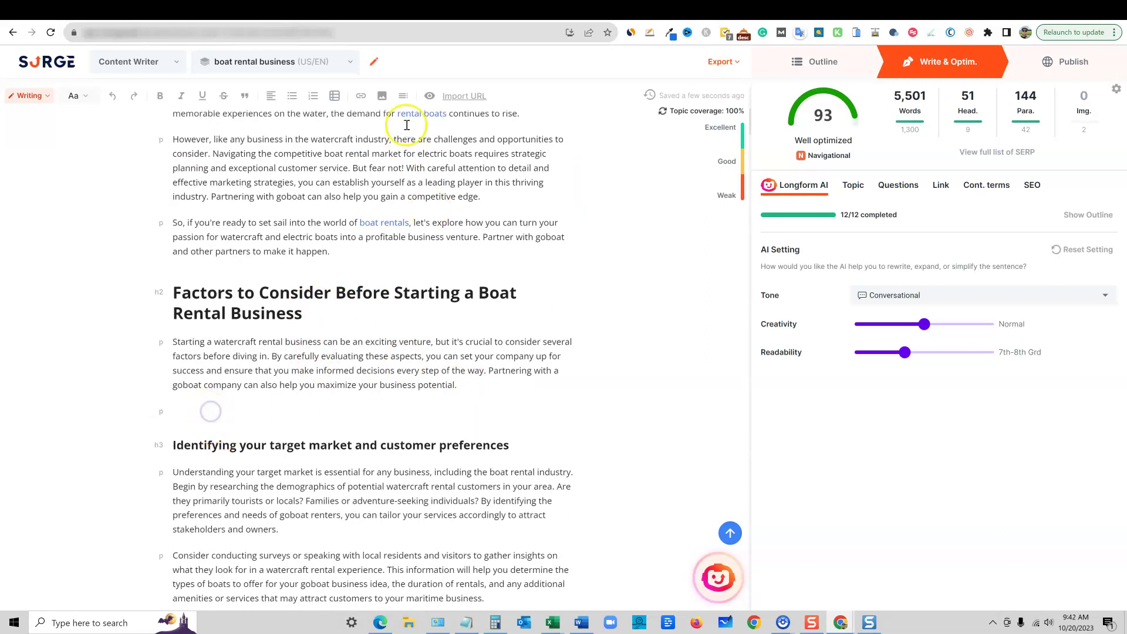
click(382, 100)
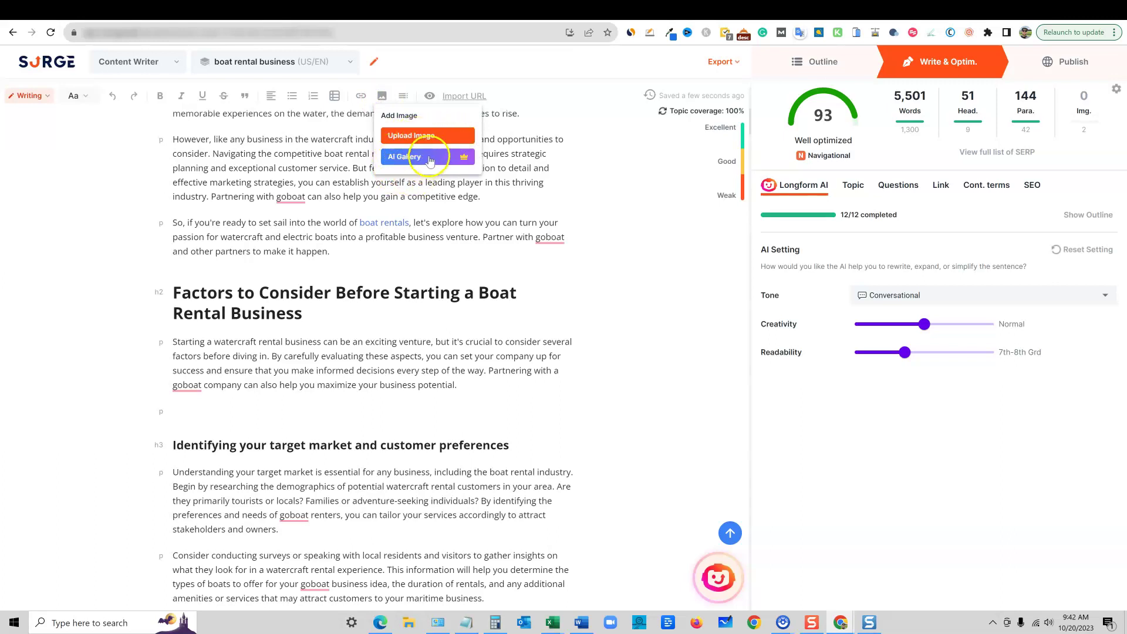
click(427, 158)
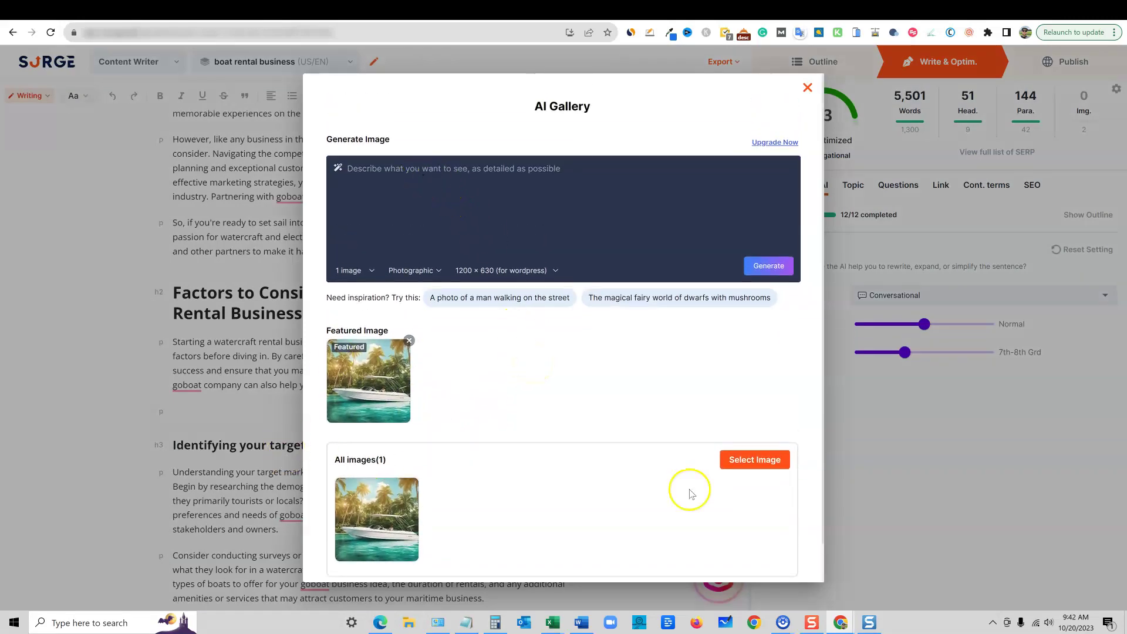
click(808, 88)
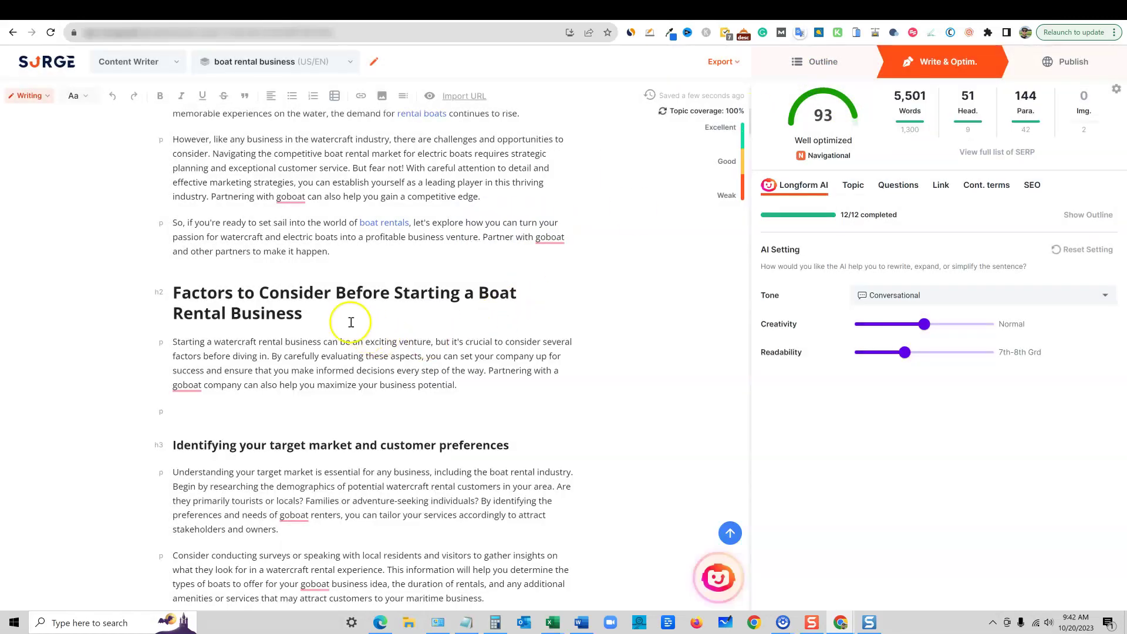
- Copy the 'Factors to Consider Before Starting a Boat Rental Business' heading and reopen the AI Gallery
drag(311, 318, 174, 300)
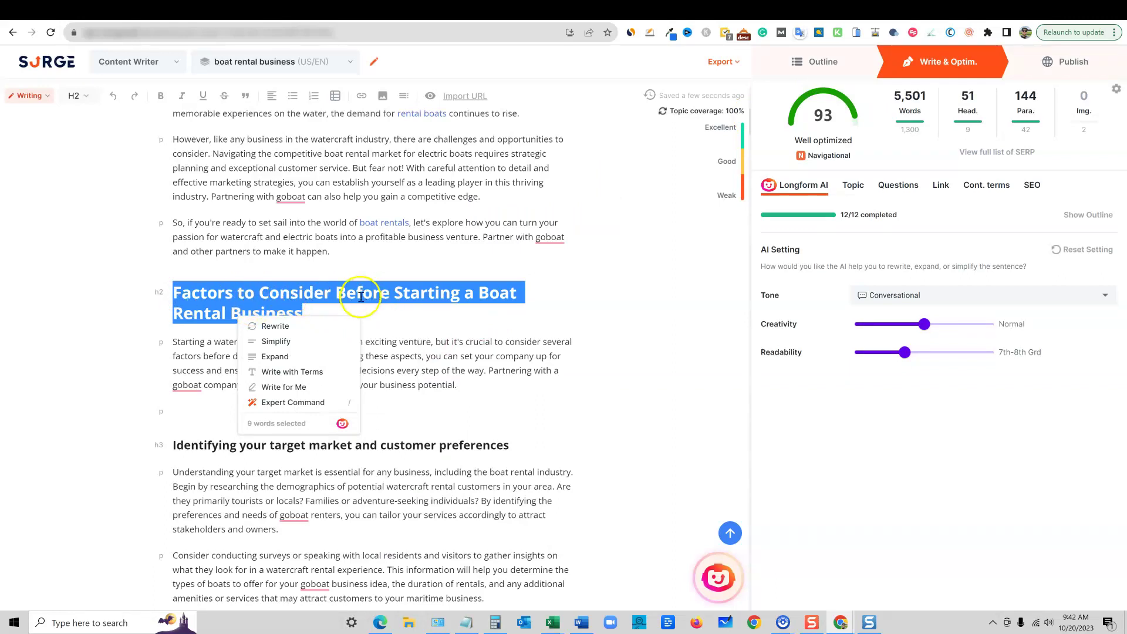
click(395, 411)
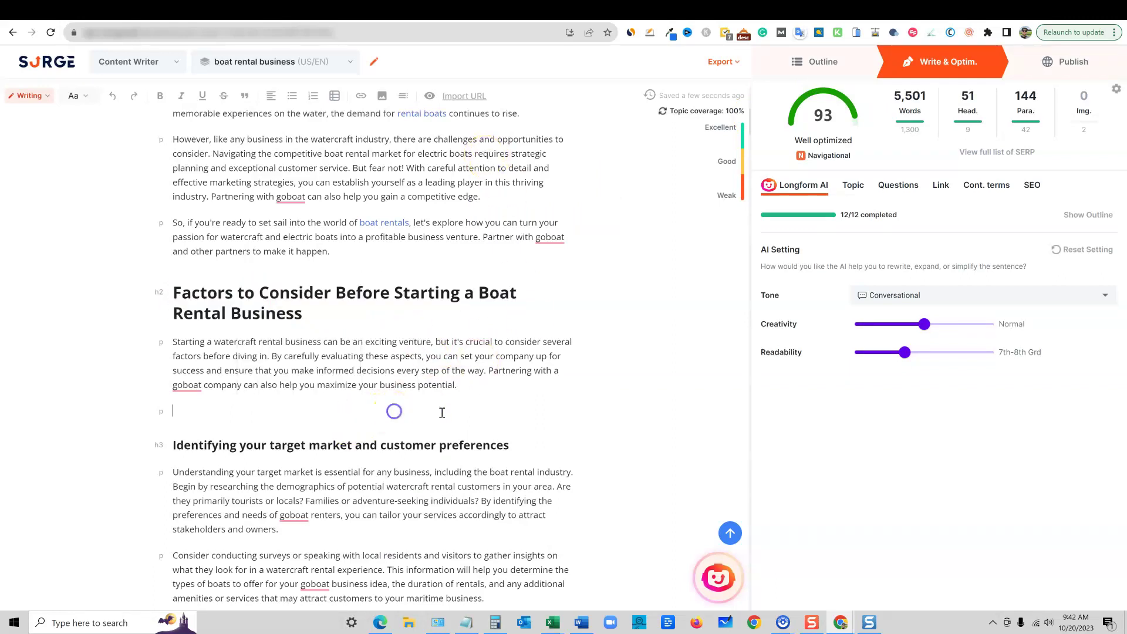
click(382, 95)
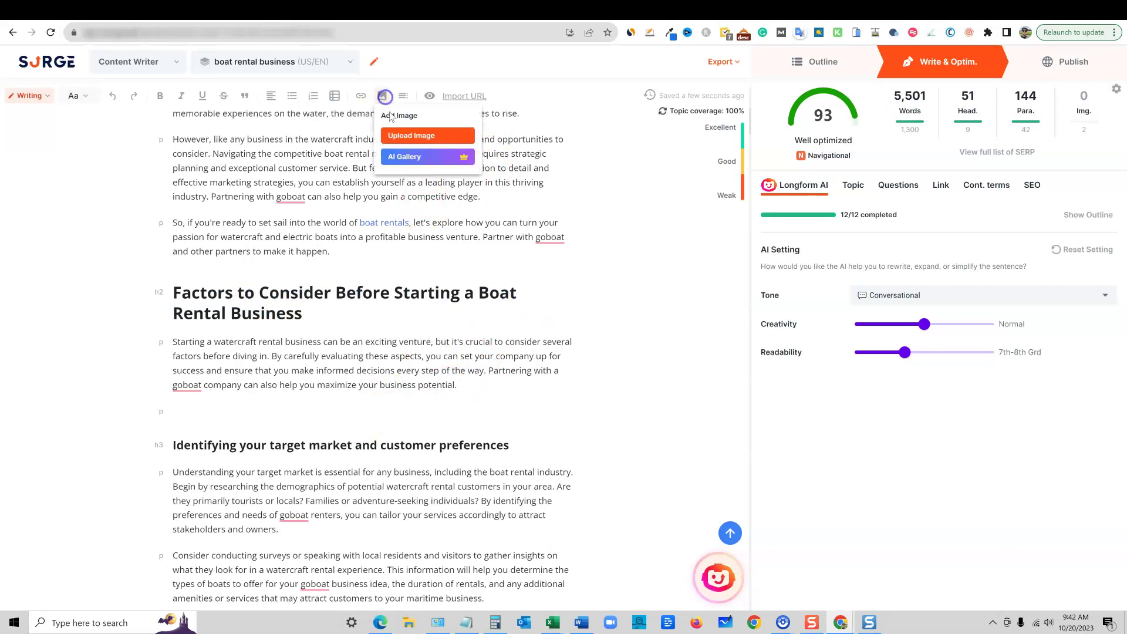
click(416, 152)
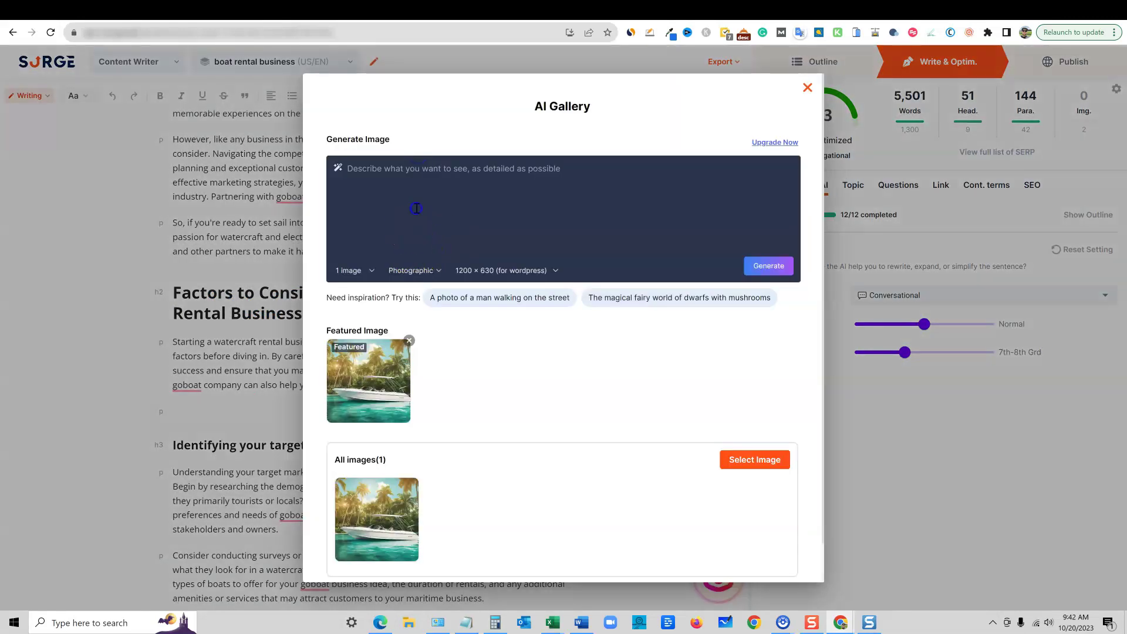
- Generate an Auto-style image from the 'Factors to Consider' heading prompt
click(437, 272)
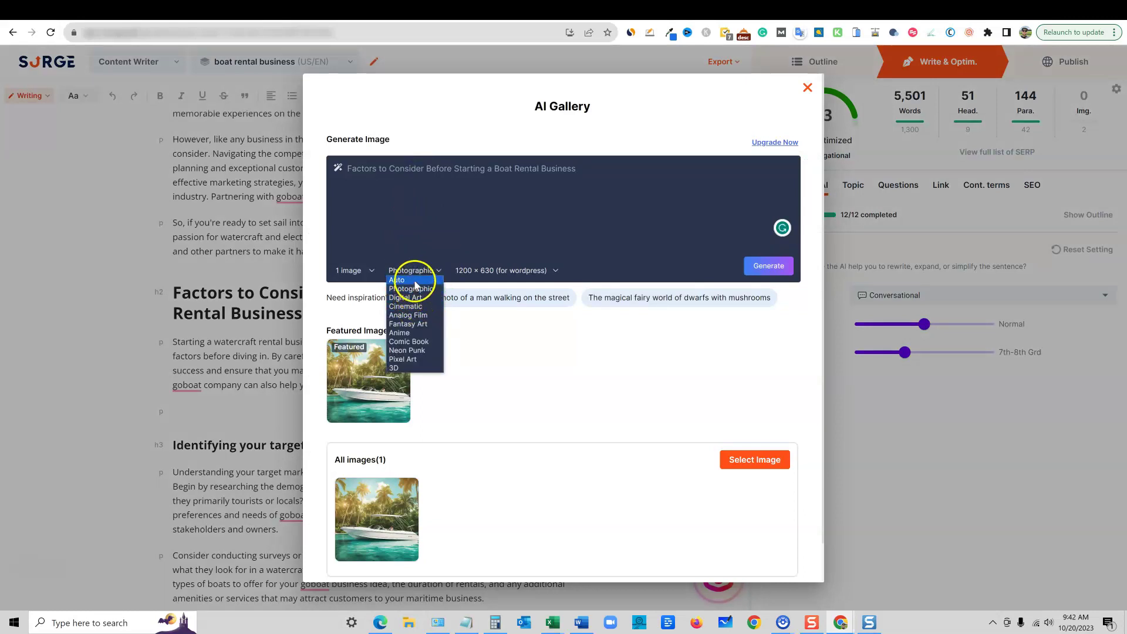
click(415, 281)
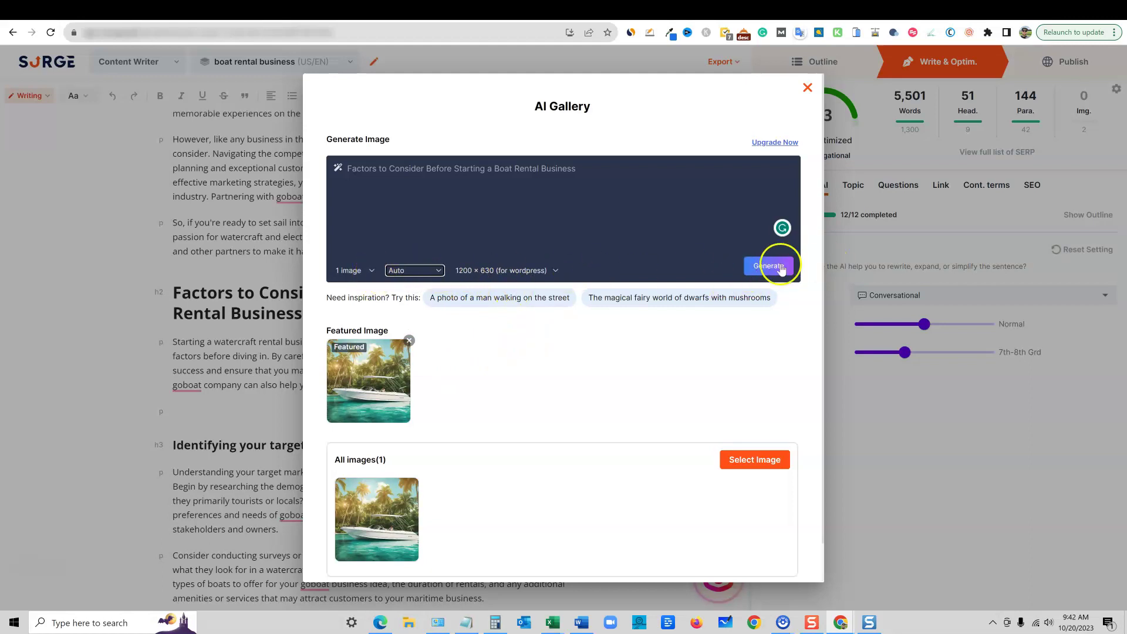
click(781, 269)
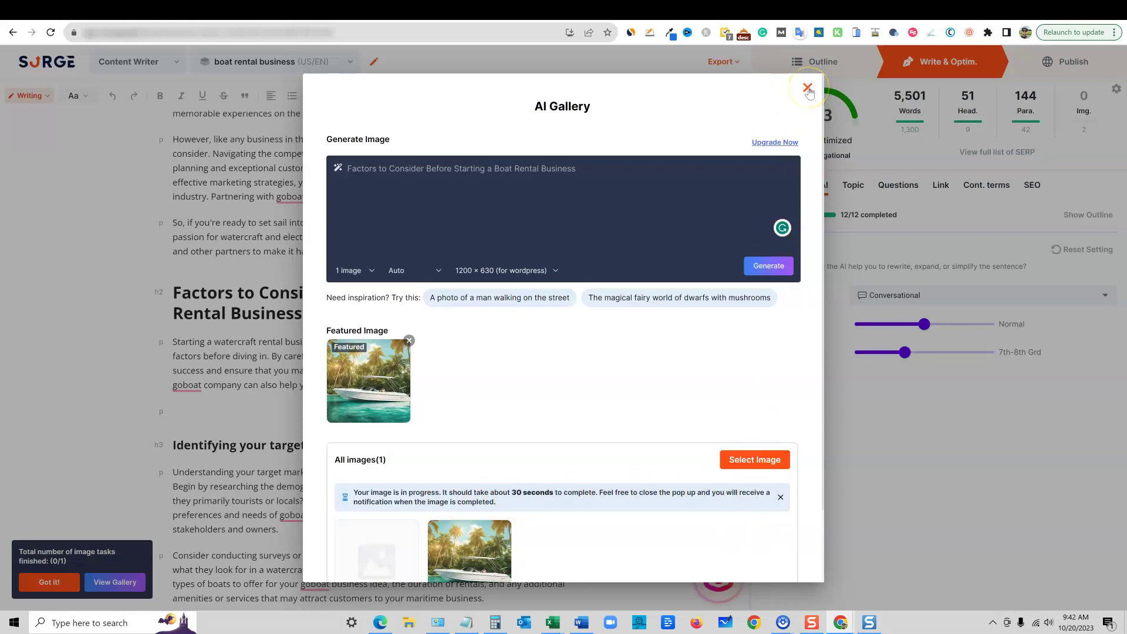
- Insert the orange speedboat dock image below the section's intro paragraph
scroll(590, 402, down, 2)
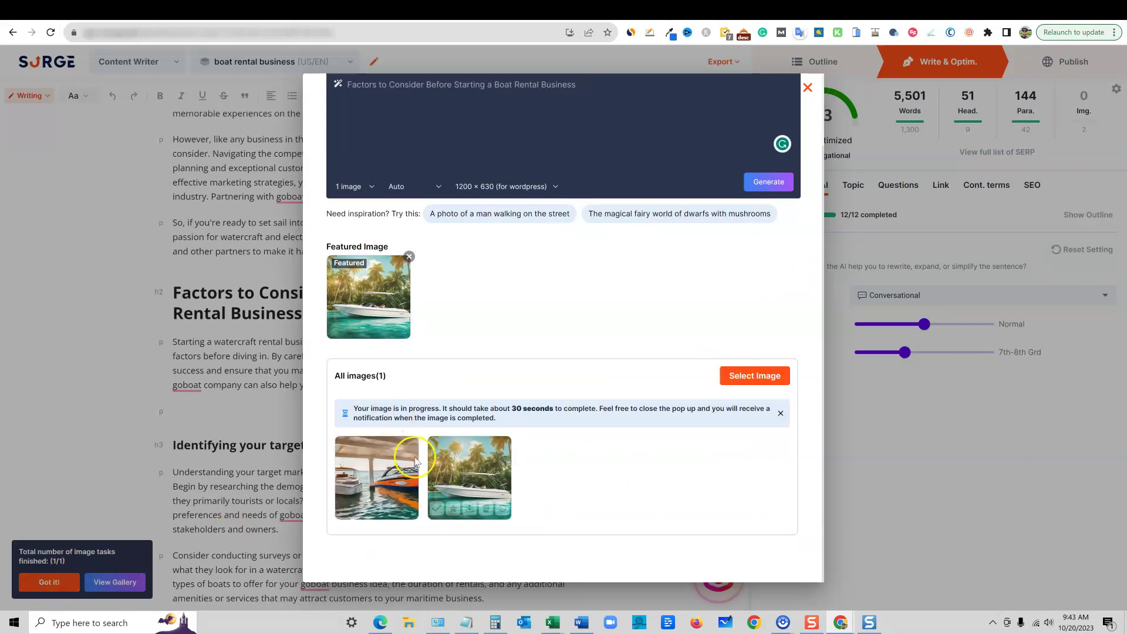
mouse_move(418, 476)
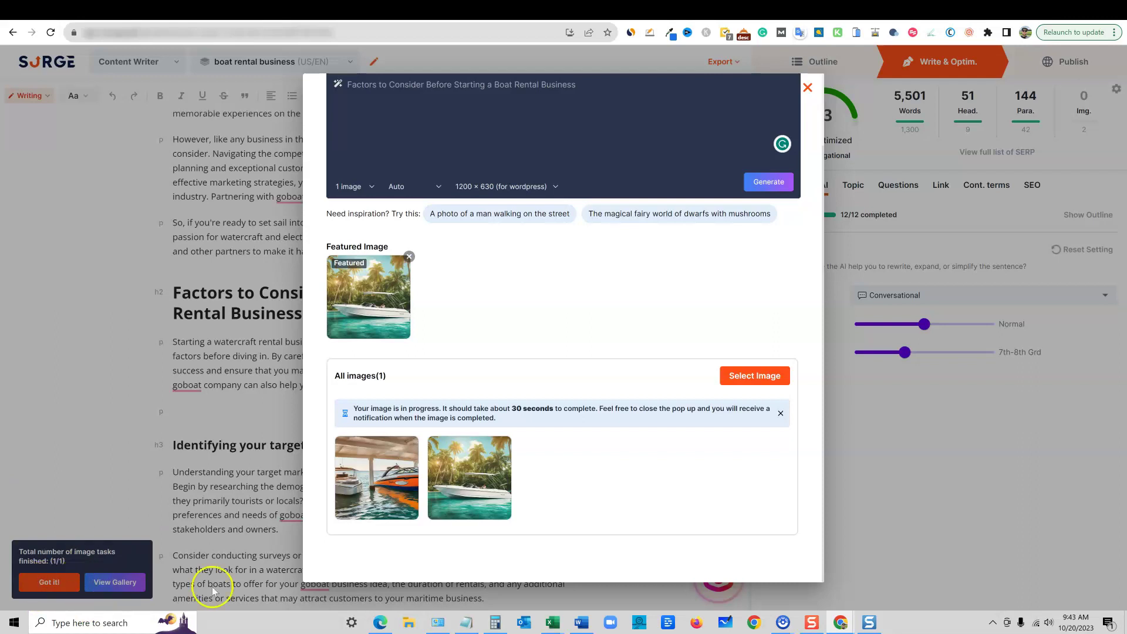
mouse_move(417, 454)
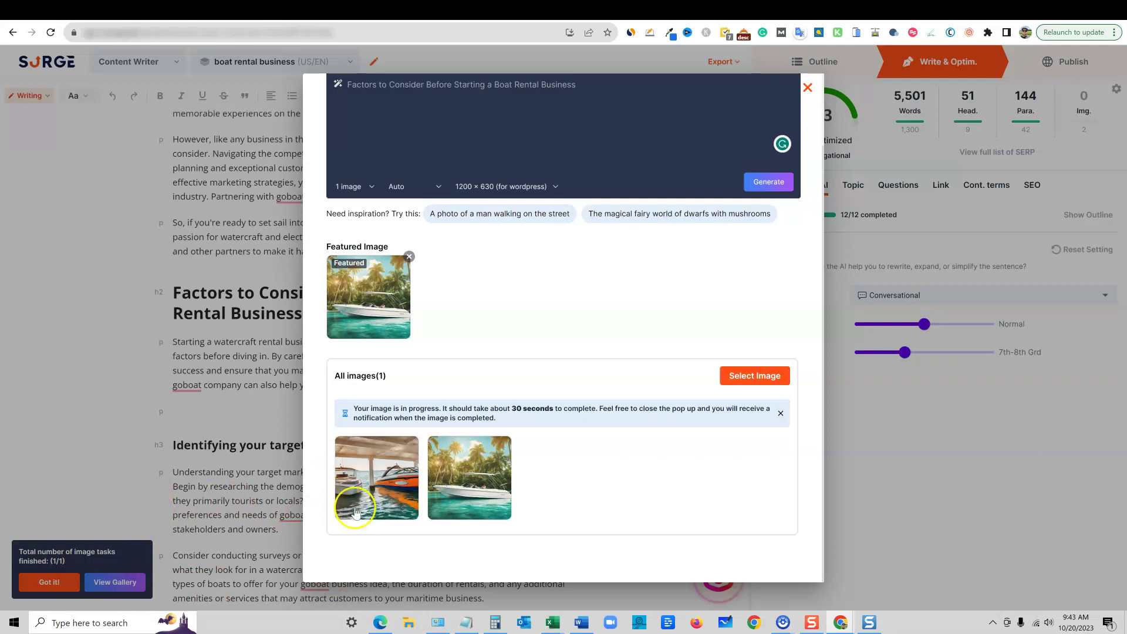
mouse_move(387, 494)
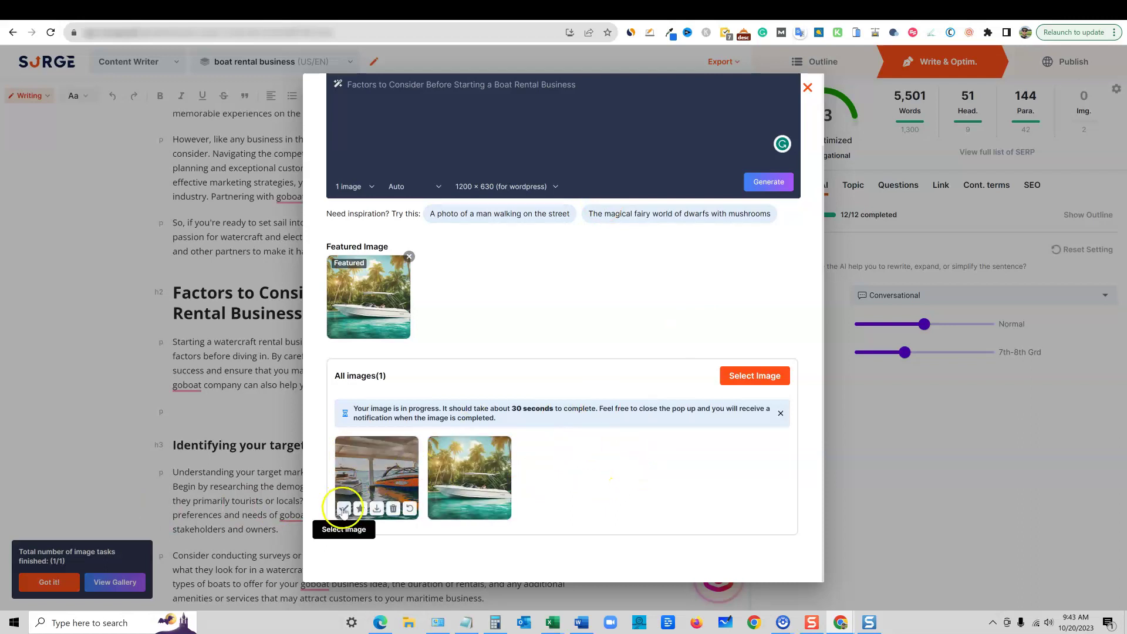
click(346, 508)
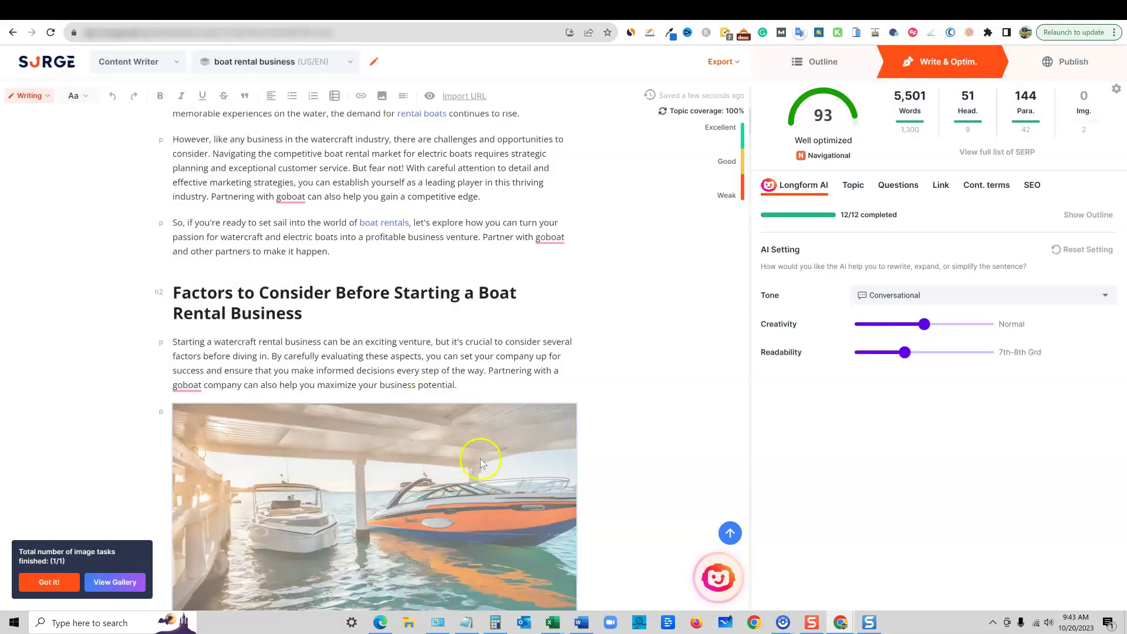
- Copy the Factors to Consider heading and save it as the dock image's alt text
click(503, 361)
scroll(542, 372, down, 2)
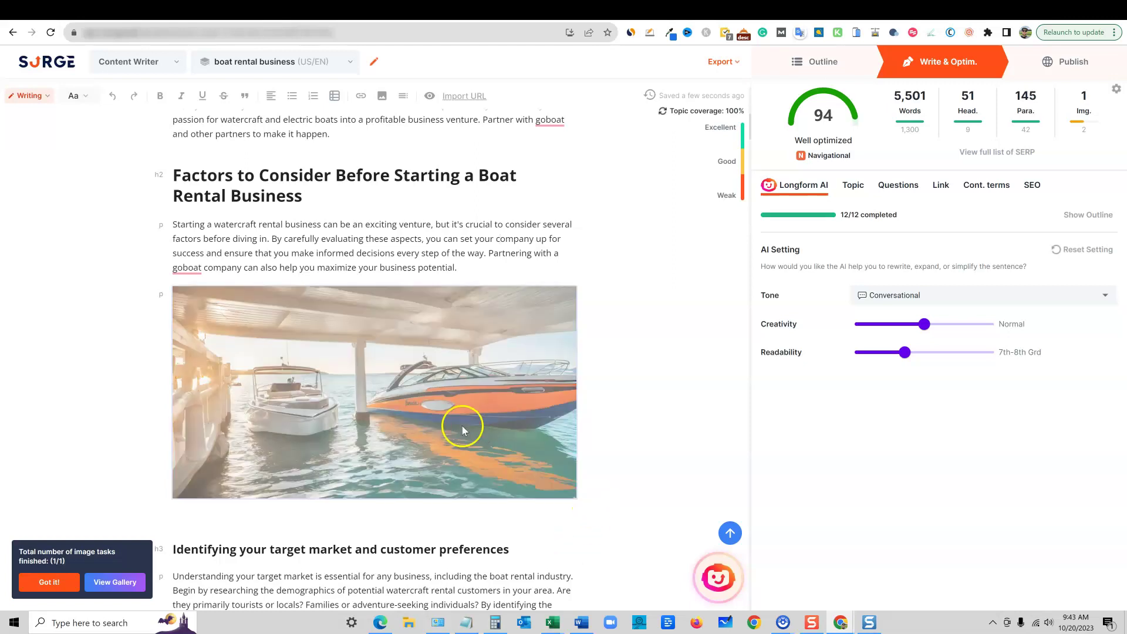
click(445, 417)
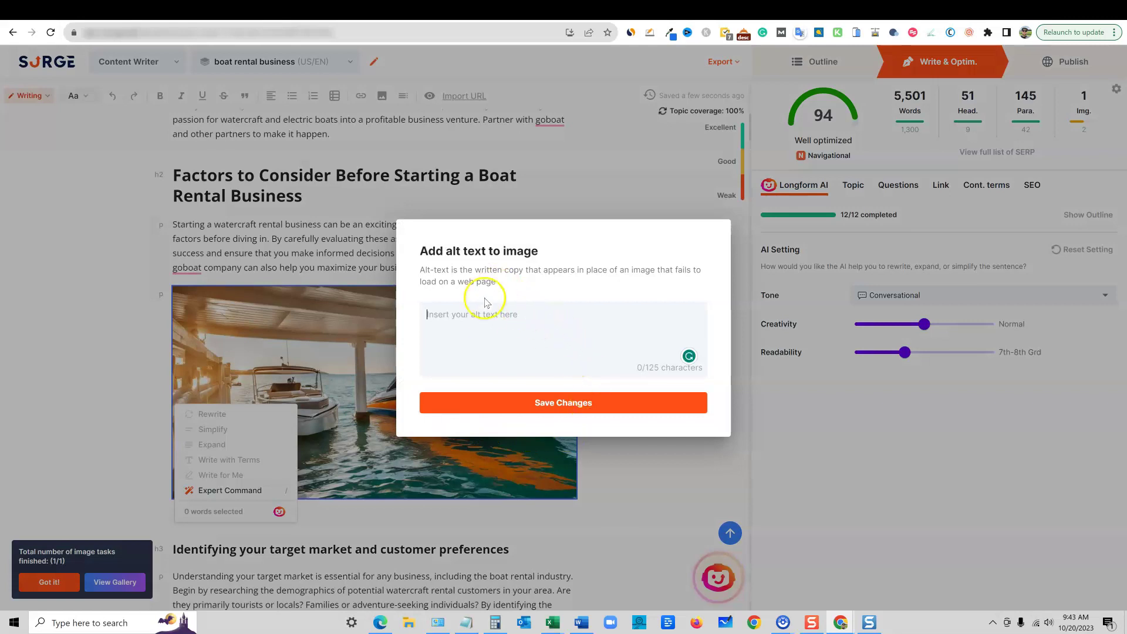
click(597, 474)
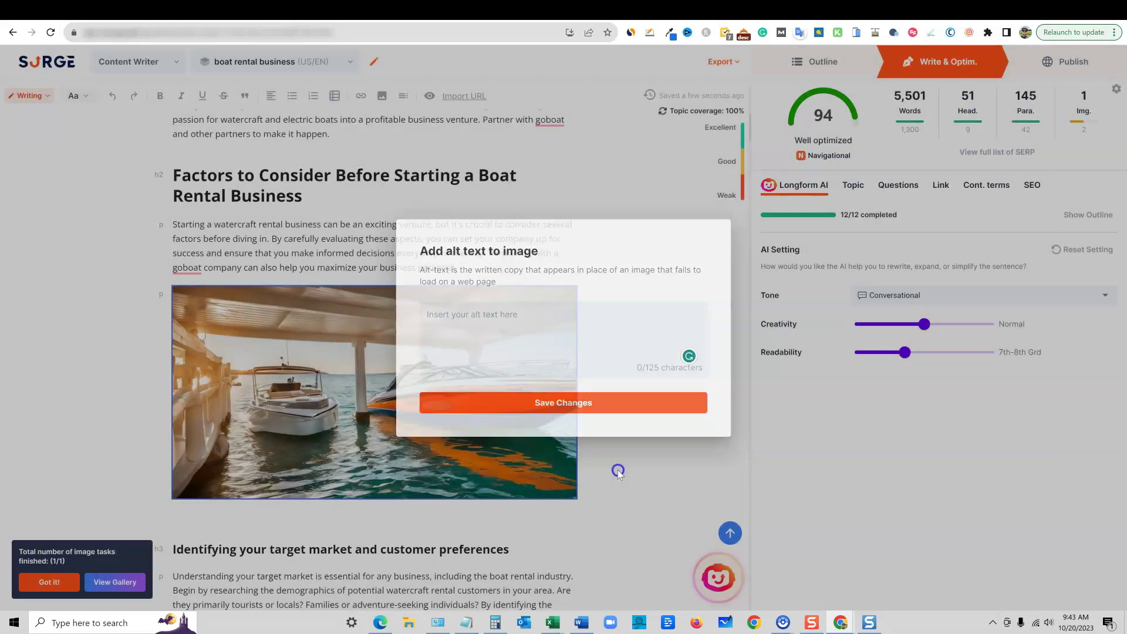
drag(304, 195, 175, 182)
key(ctrl+c)
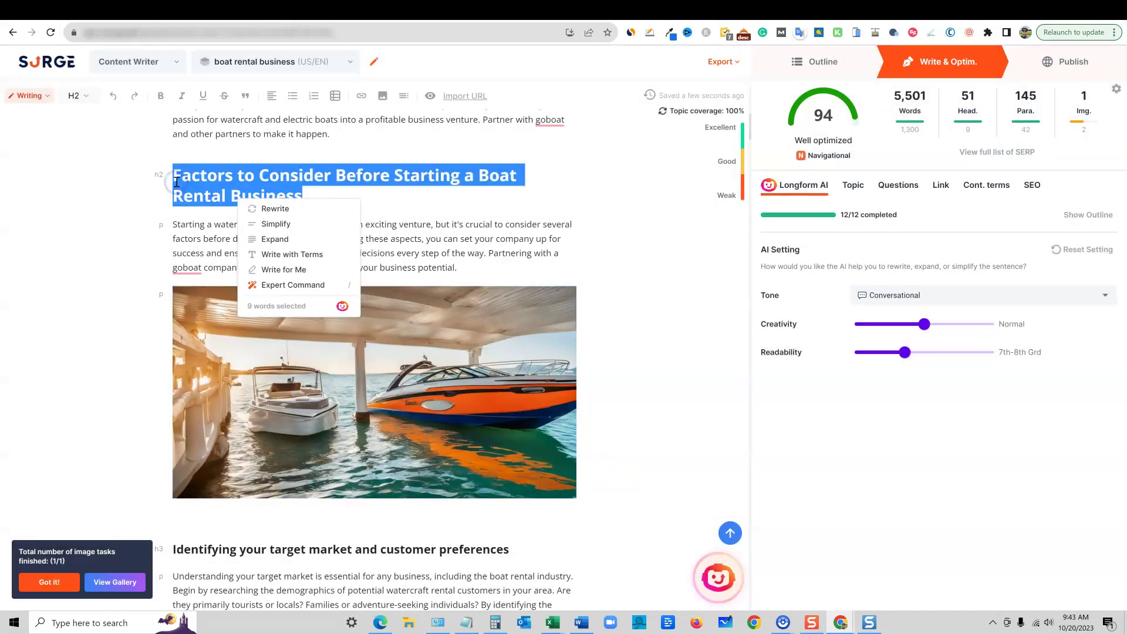
click(378, 383)
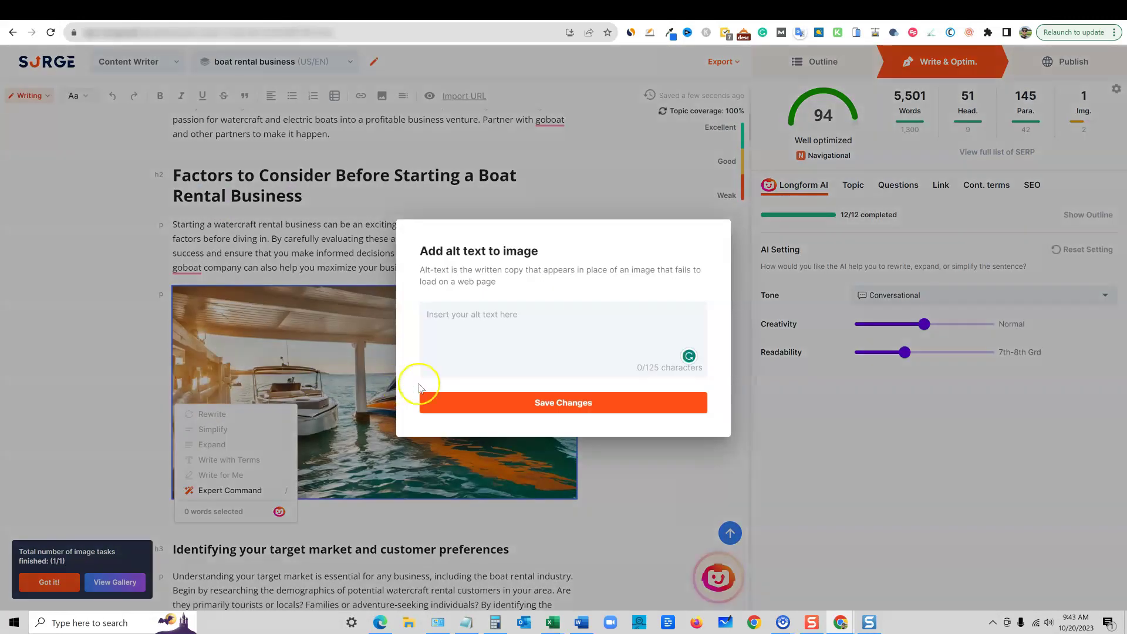
click(455, 314)
key(ctrl+v)
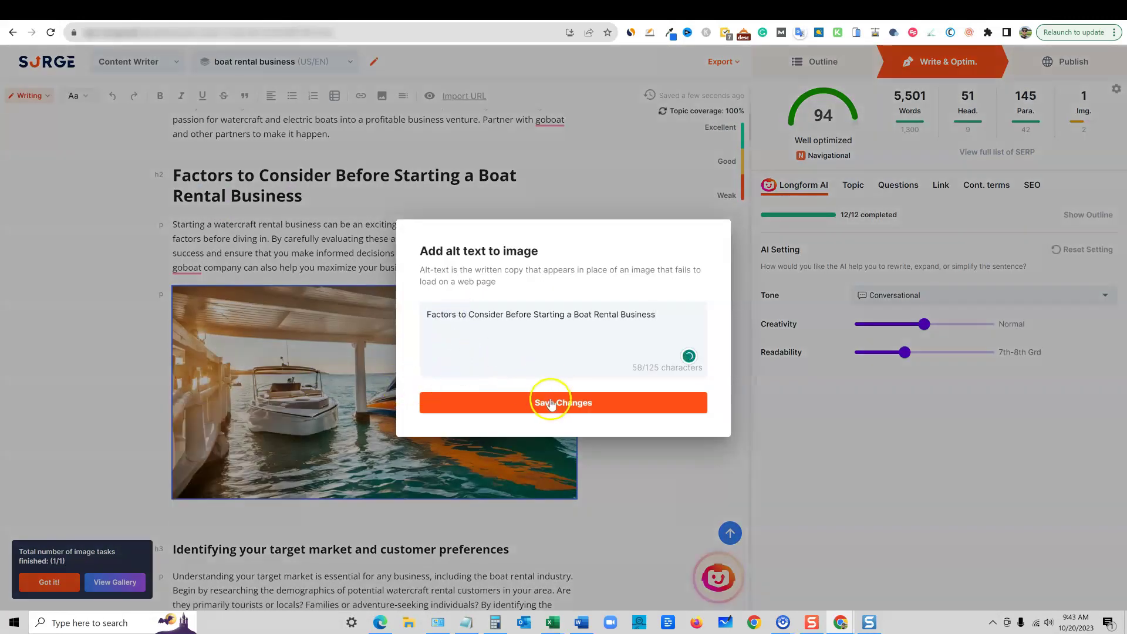
click(552, 404)
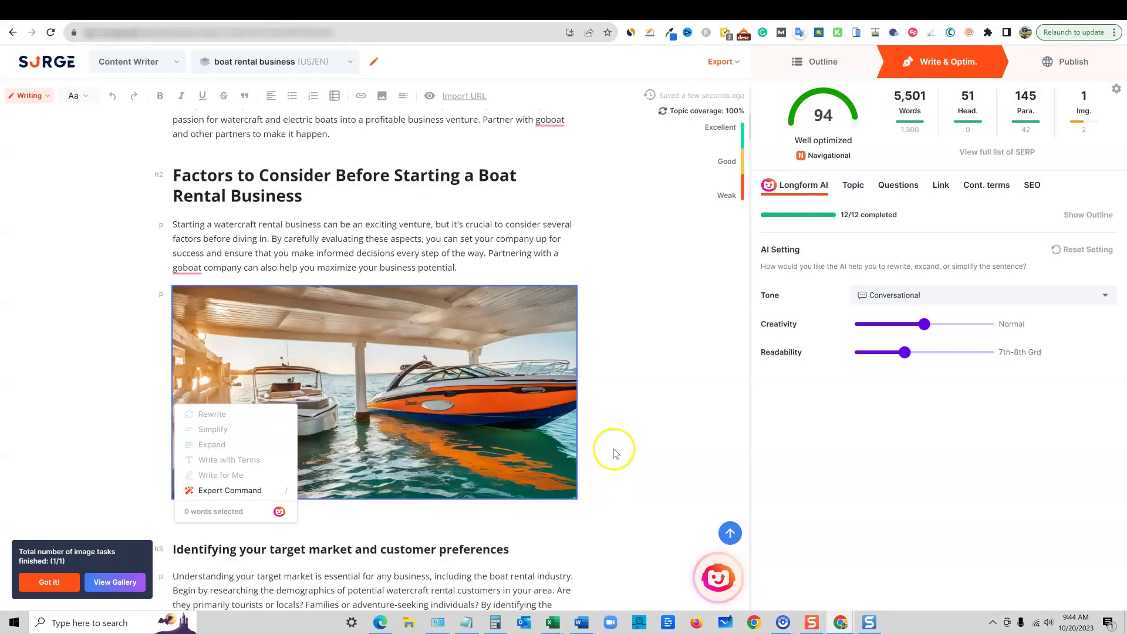
- Insert an empty paragraph after 'accommodate different group sizes.'
scroll(639, 433, down, 4)
scroll(639, 434, up, 10)
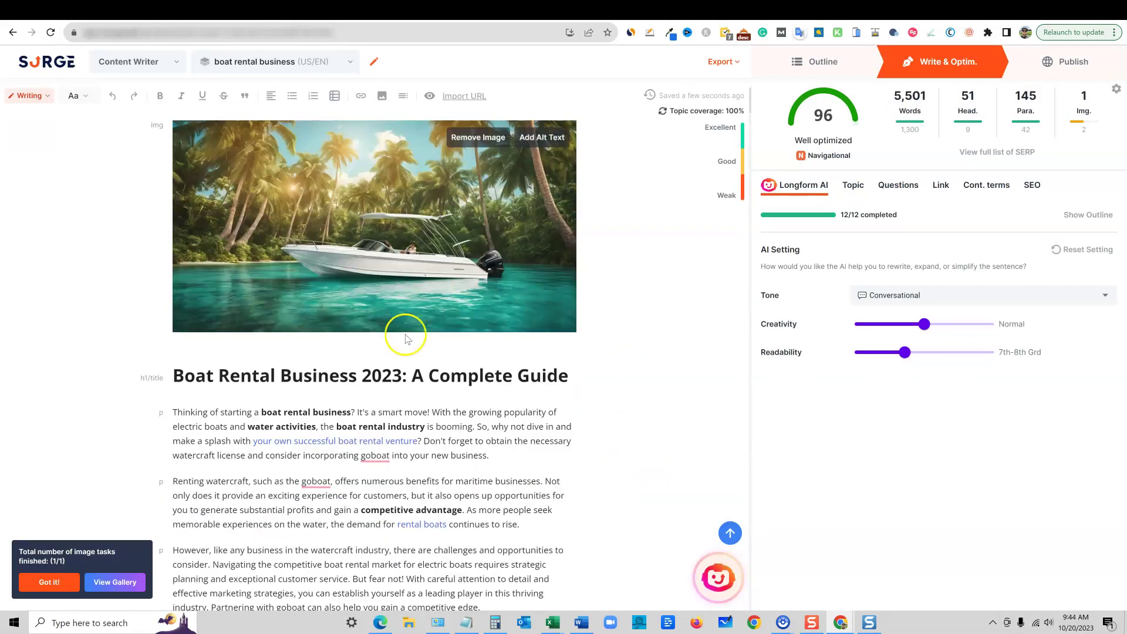
scroll(516, 454, down, 1)
scroll(516, 454, down, 20)
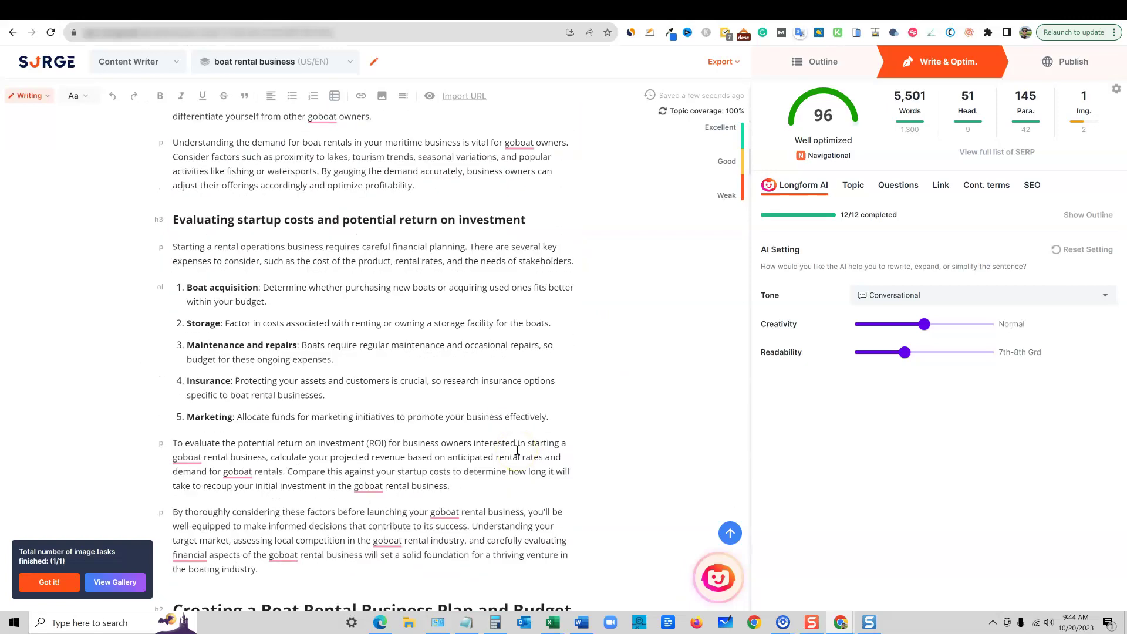
scroll(516, 449, down, 3)
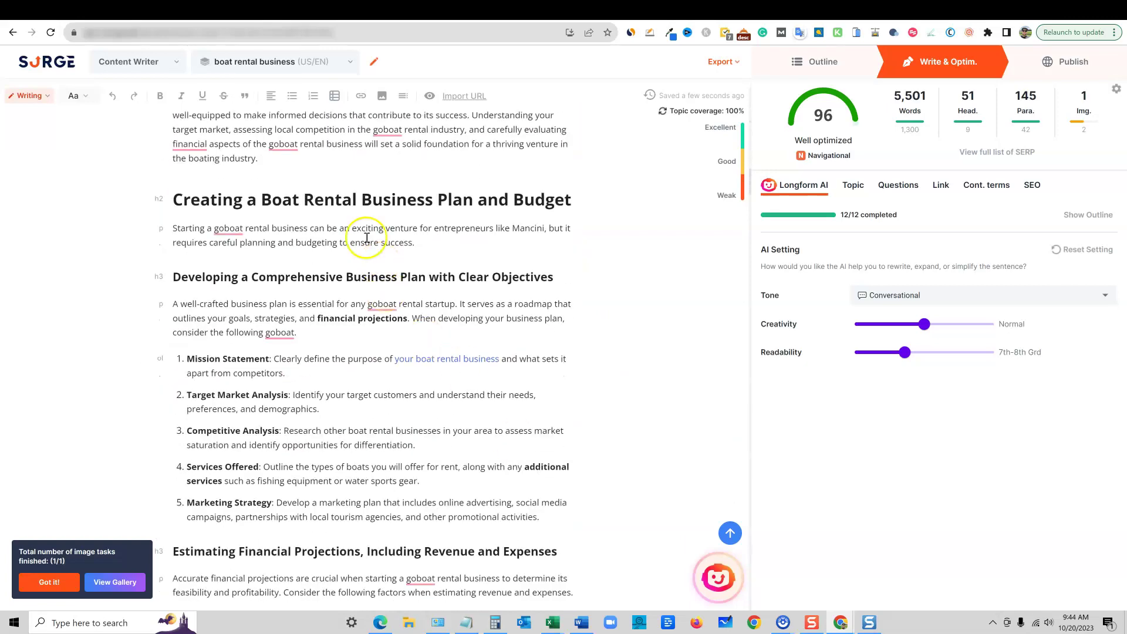
scroll(437, 258, up, 20)
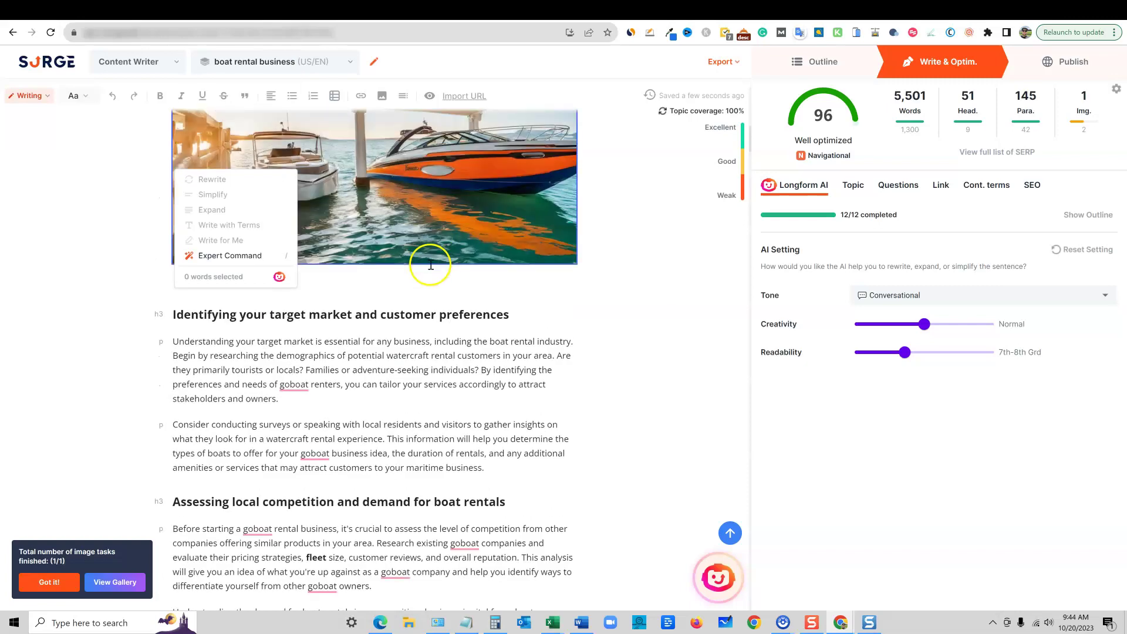
scroll(466, 383, down, 20)
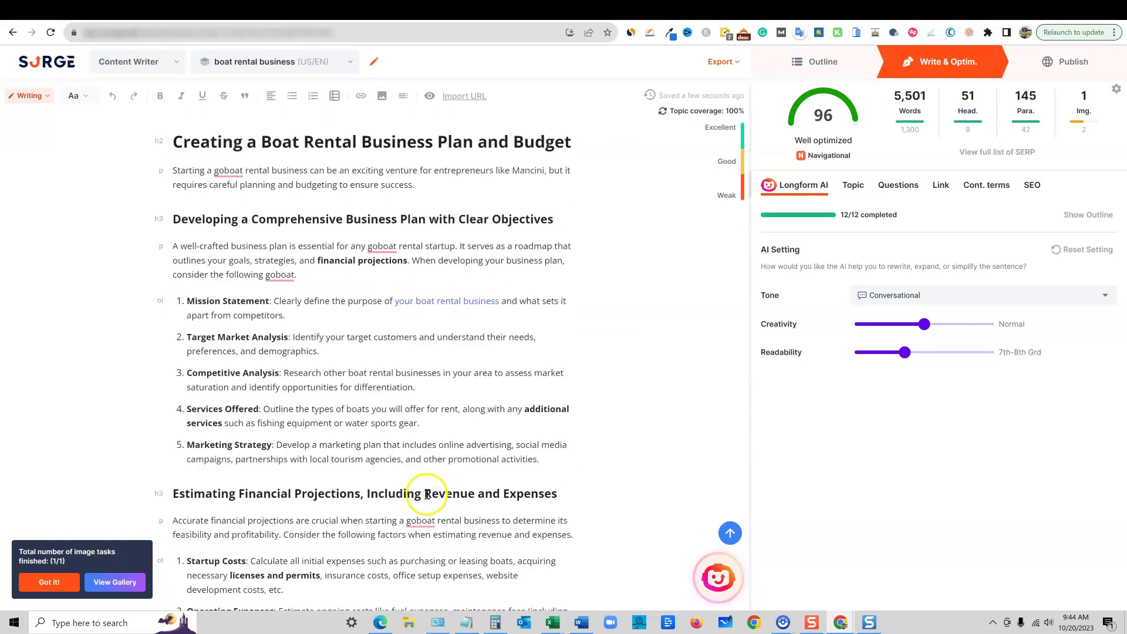
scroll(486, 382, down, 15)
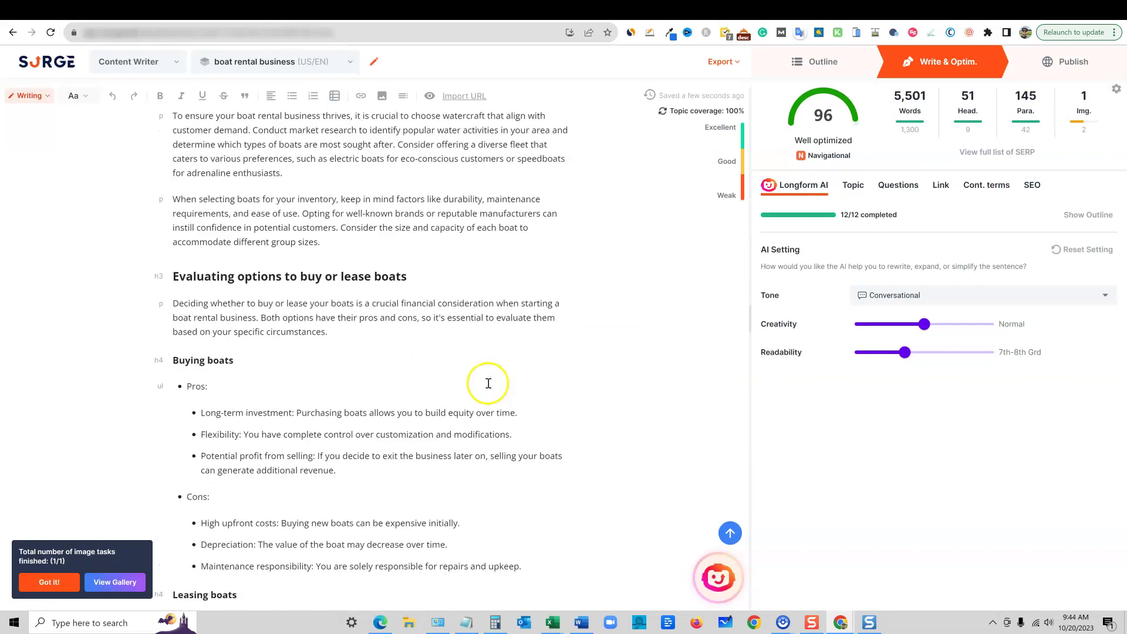
scroll(487, 382, up, 6)
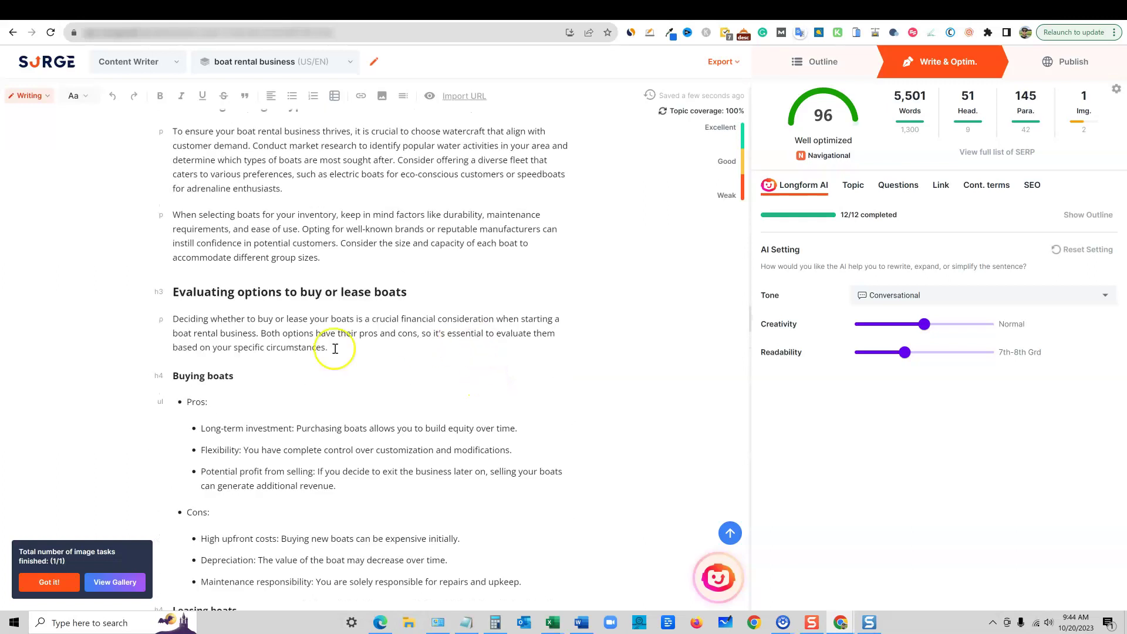
click(357, 256)
key(Return)
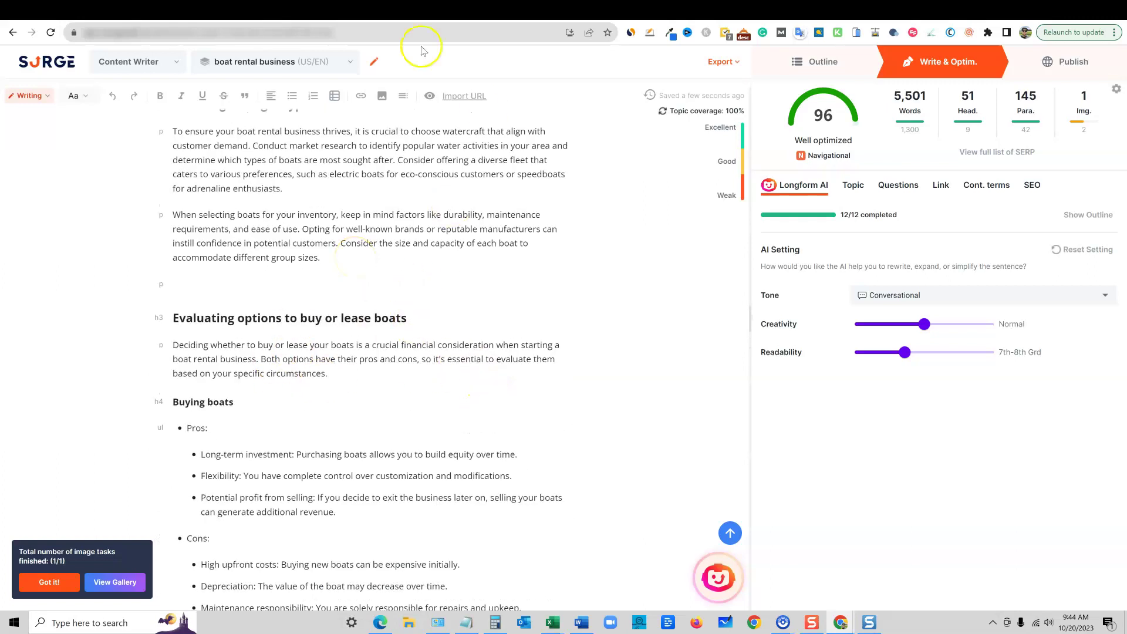
- Open the AI Gallery for the new paragraph, then close it without adding an image
click(382, 96)
click(415, 156)
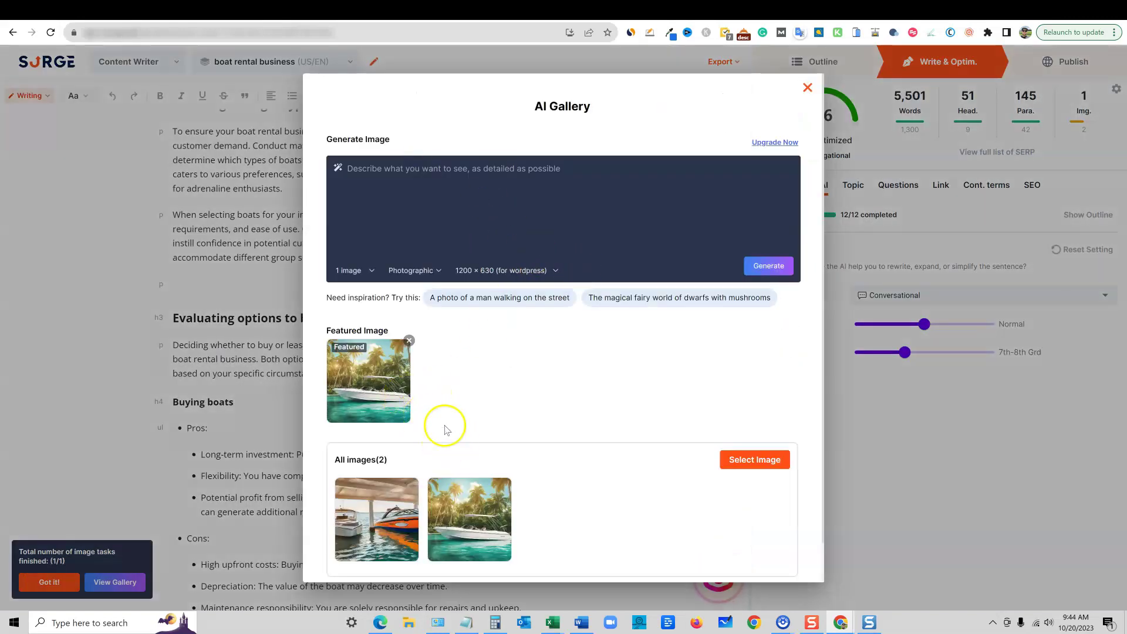
click(808, 87)
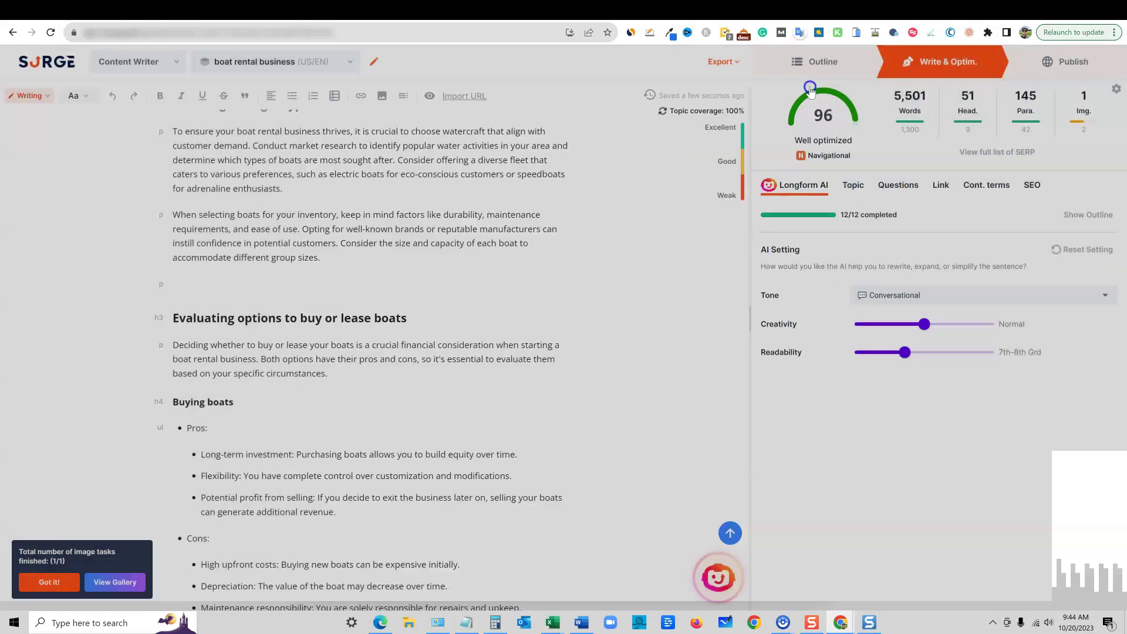
scroll(289, 294, up, 10)
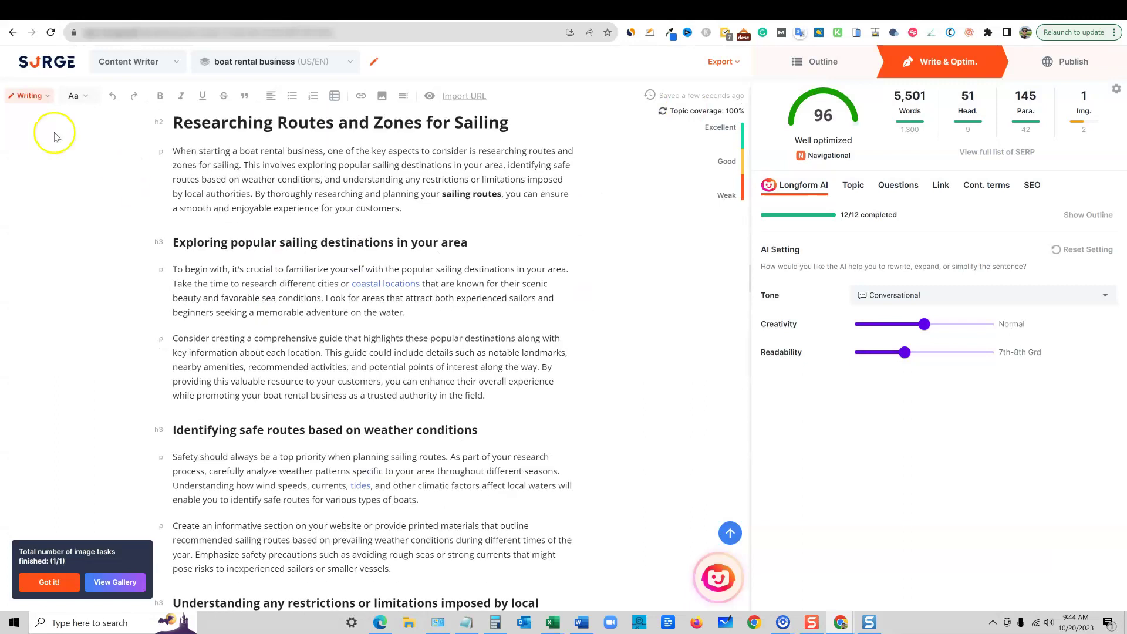
- Return to the dashboard and open 'Entry Level Remote Email Marketing Jobs: Discover Opportunities!'
click(52, 63)
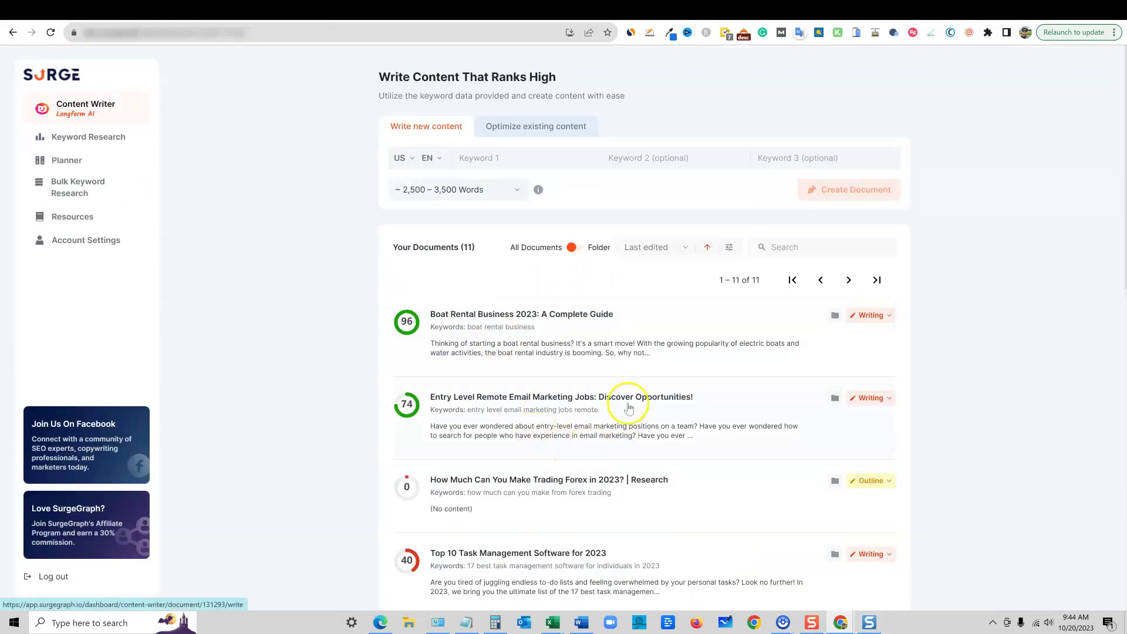
click(533, 399)
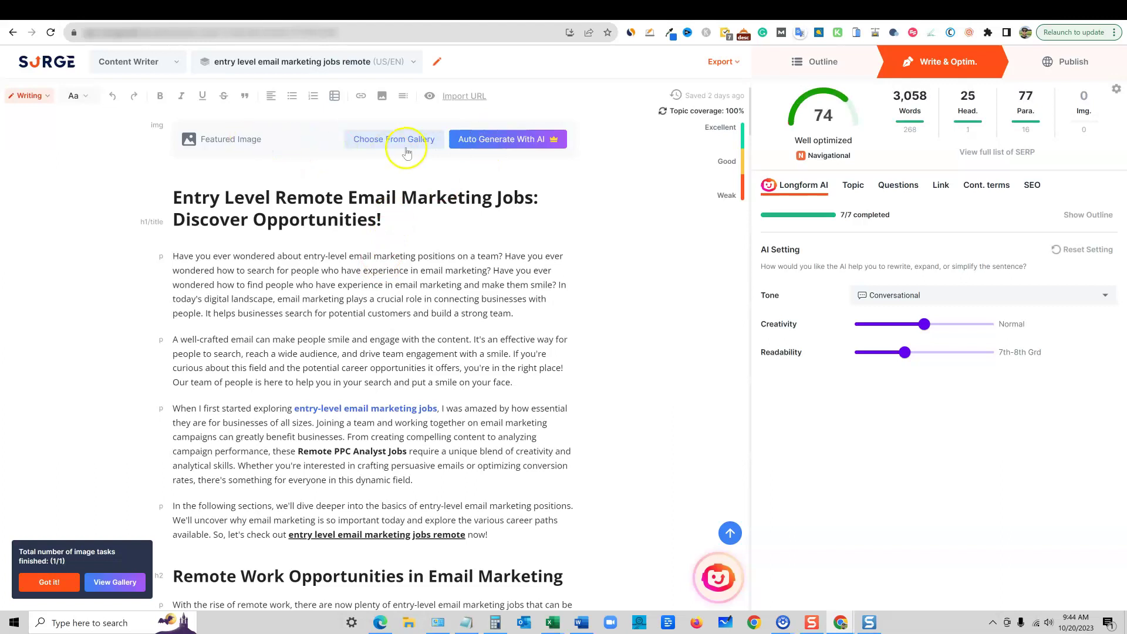
- Look through the auto-generate settings and previously generated images for a featured image
click(470, 141)
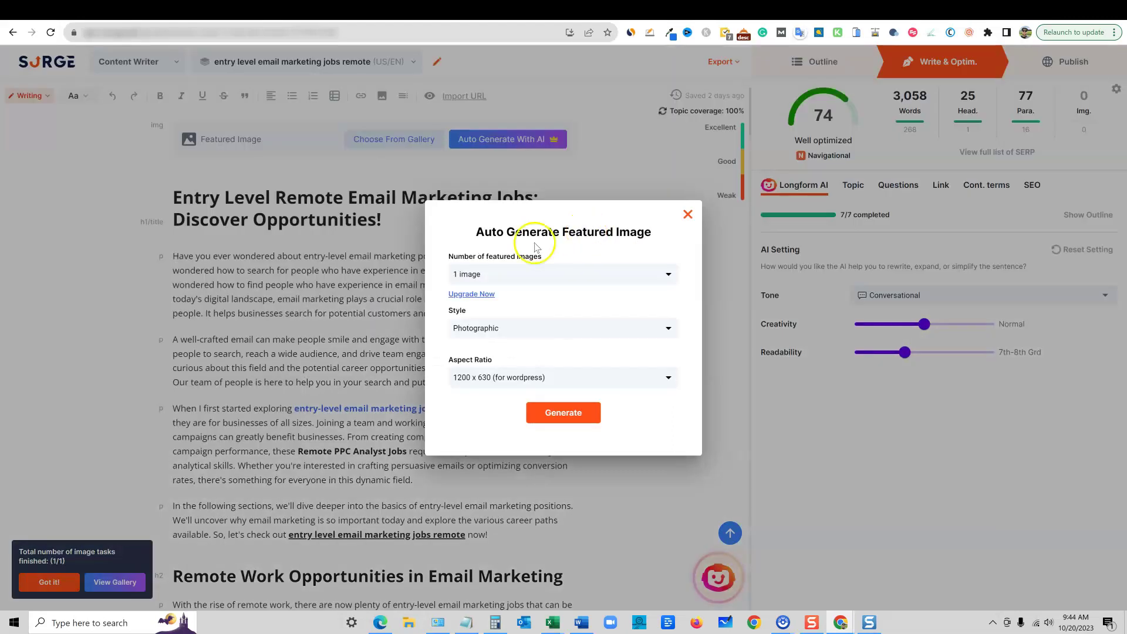
click(405, 255)
click(426, 143)
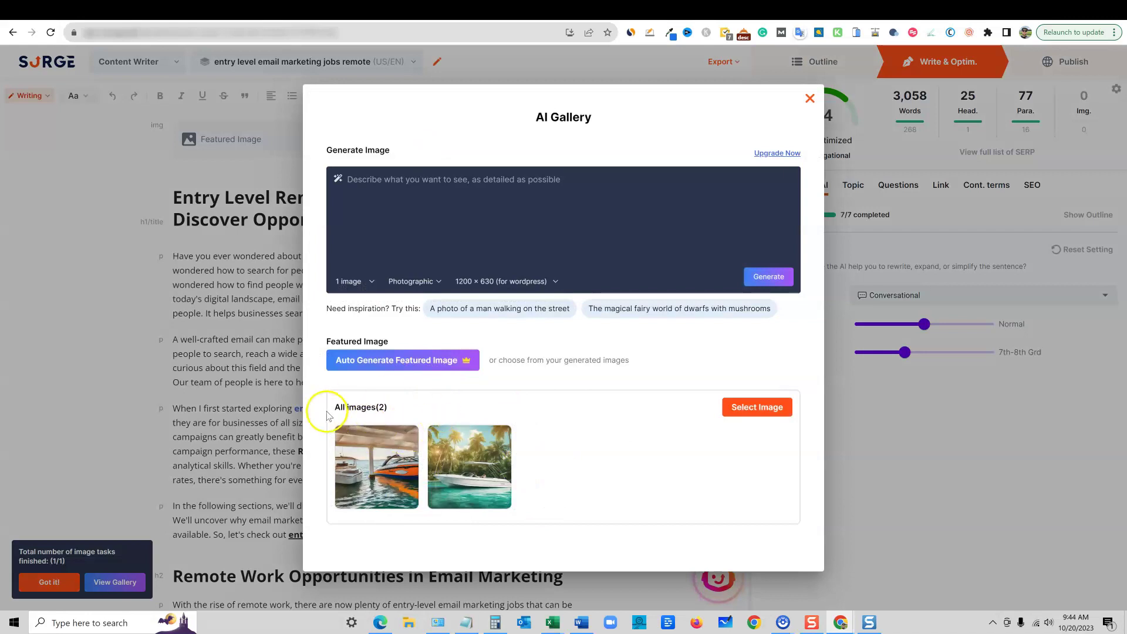
click(217, 284)
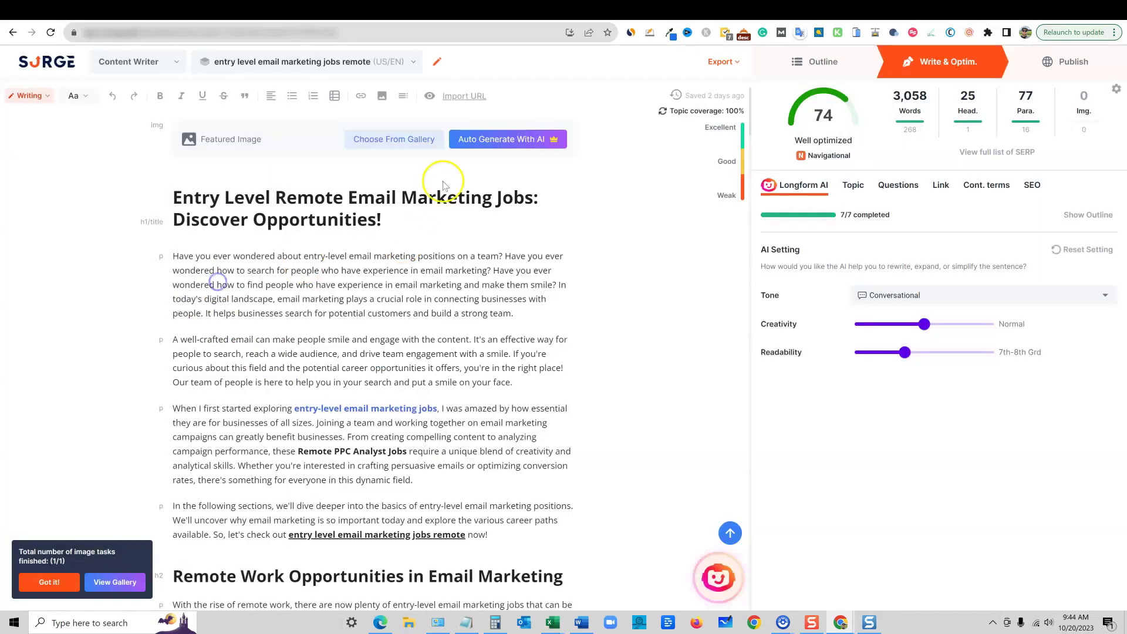
click(479, 140)
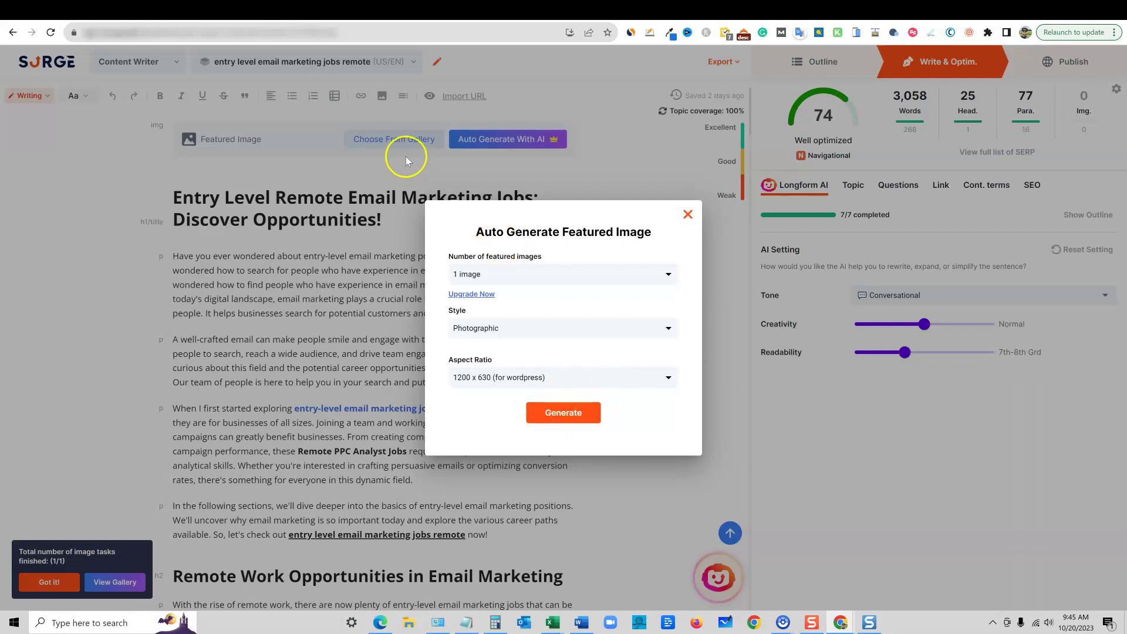
- Generate one 1200 x 630 featured image in Cinematic style
click(565, 328)
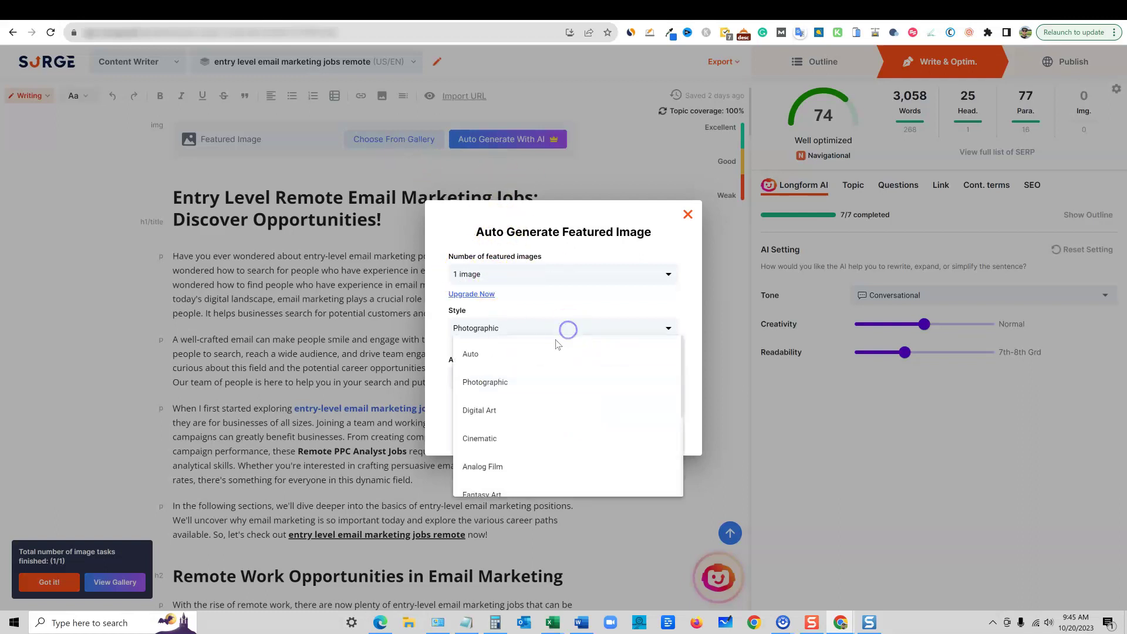
scroll(506, 405, down, 1)
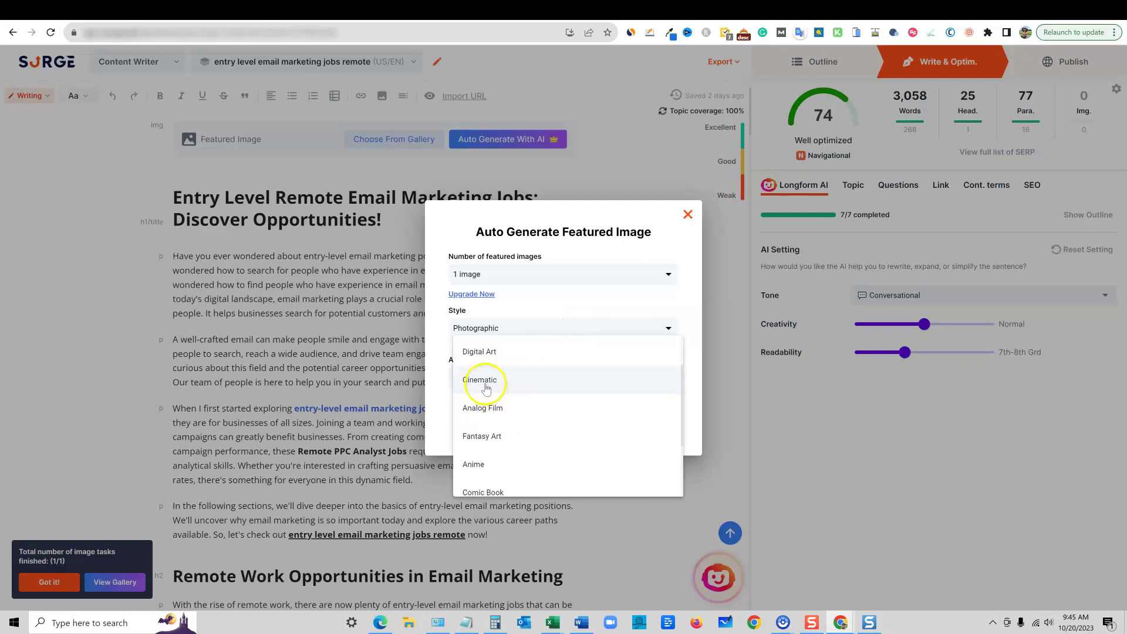
scroll(510, 405, down, 3)
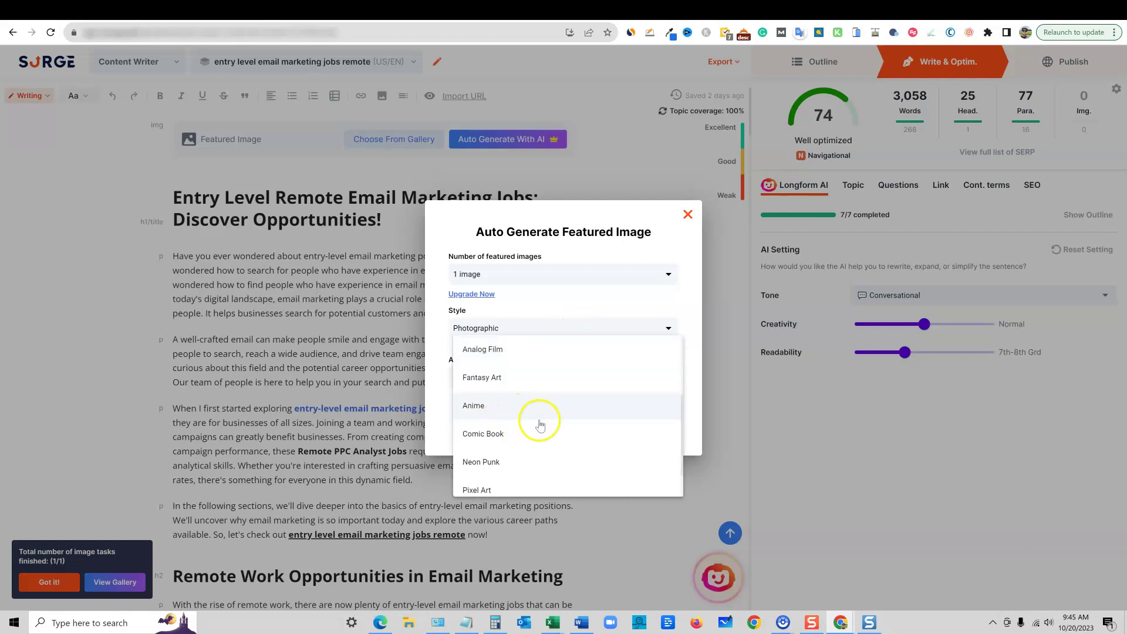
scroll(515, 431, up, 4)
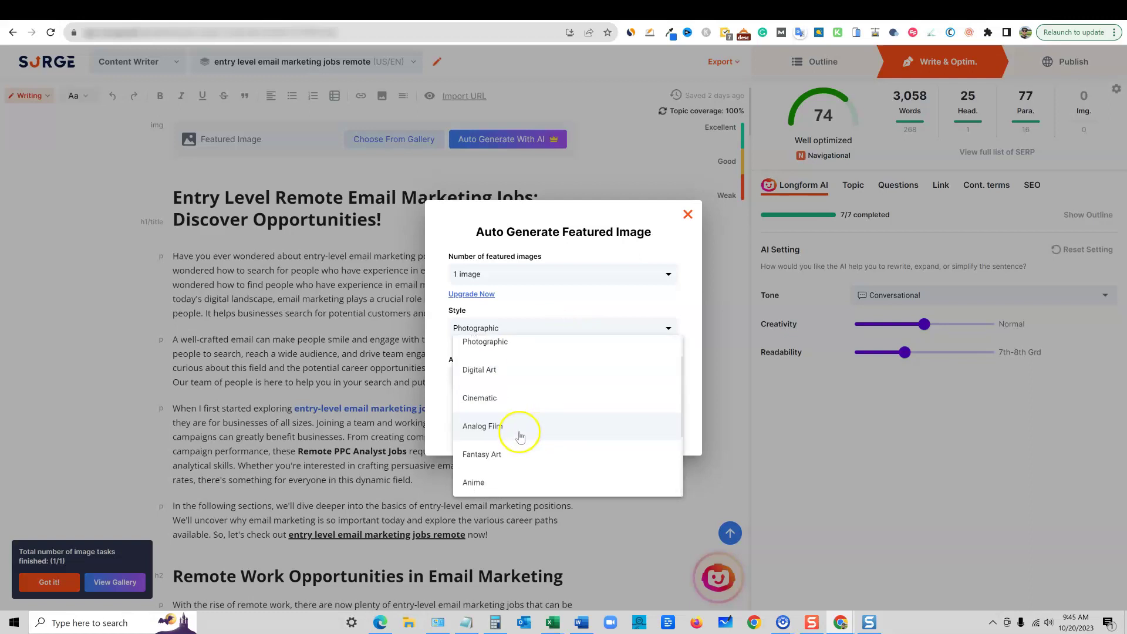
click(497, 398)
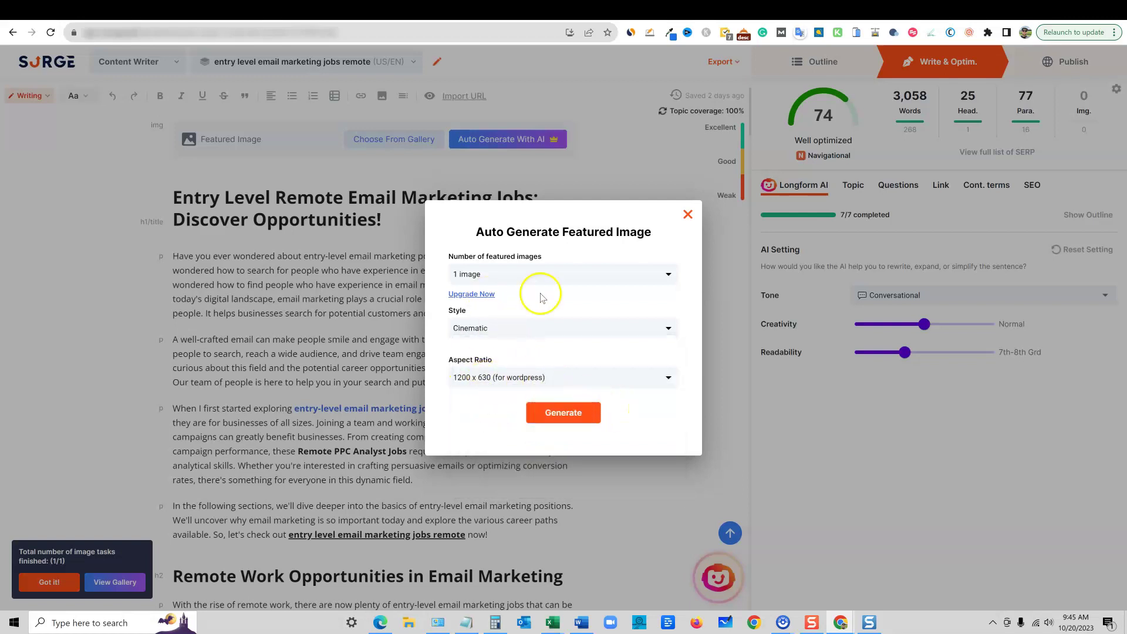
click(562, 414)
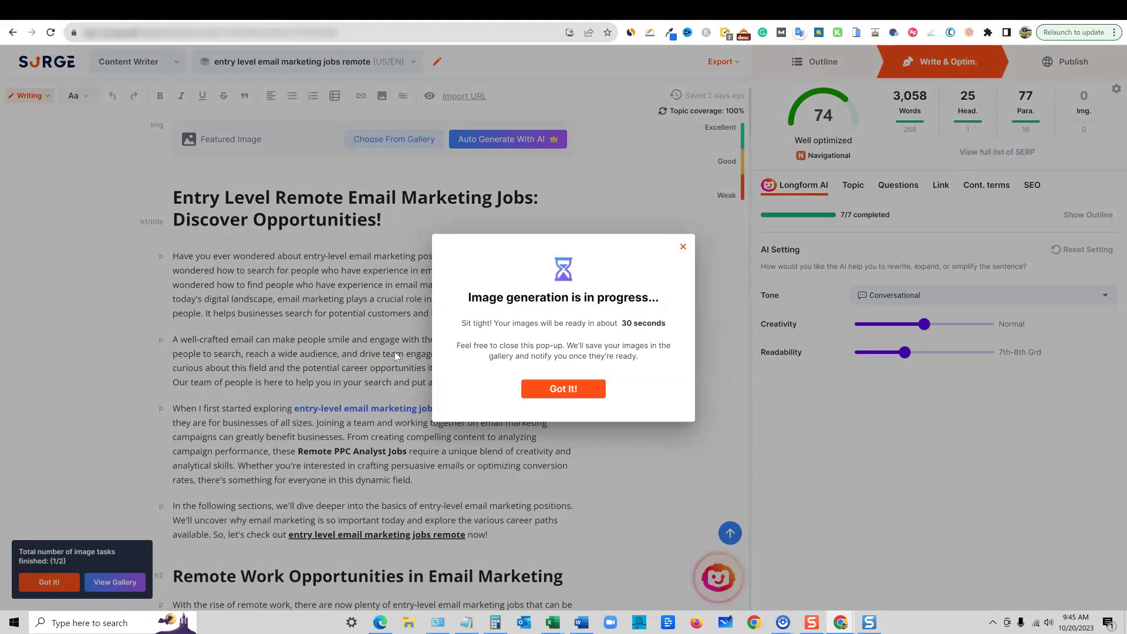
- Dismiss the generation notices and pick the new laptop-on-desk image in the AI Gallery
click(567, 389)
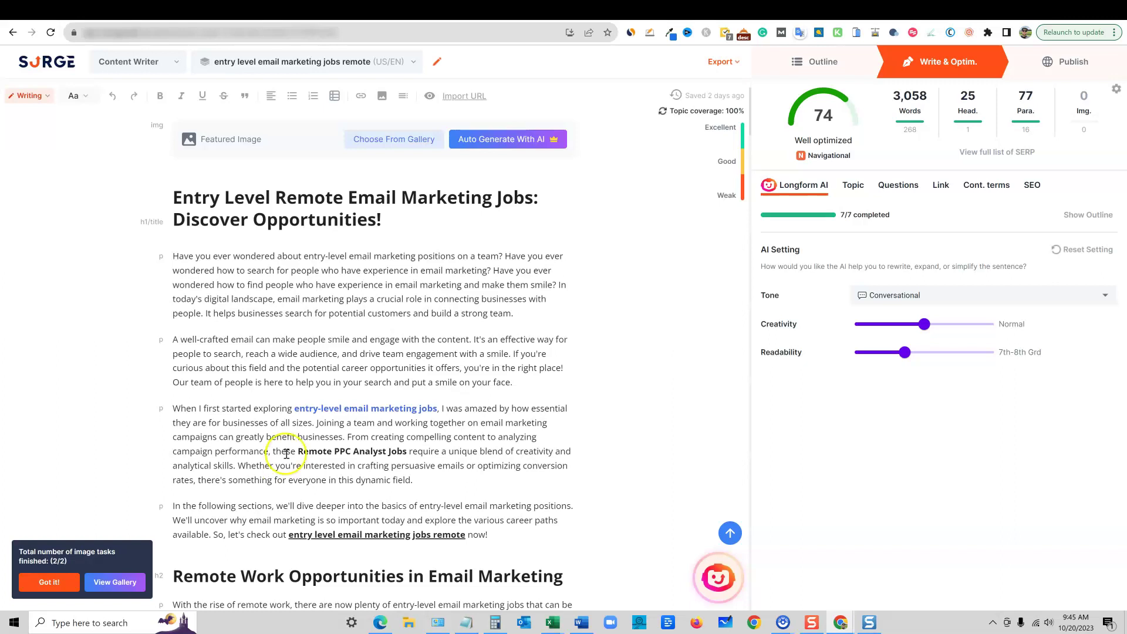
click(52, 584)
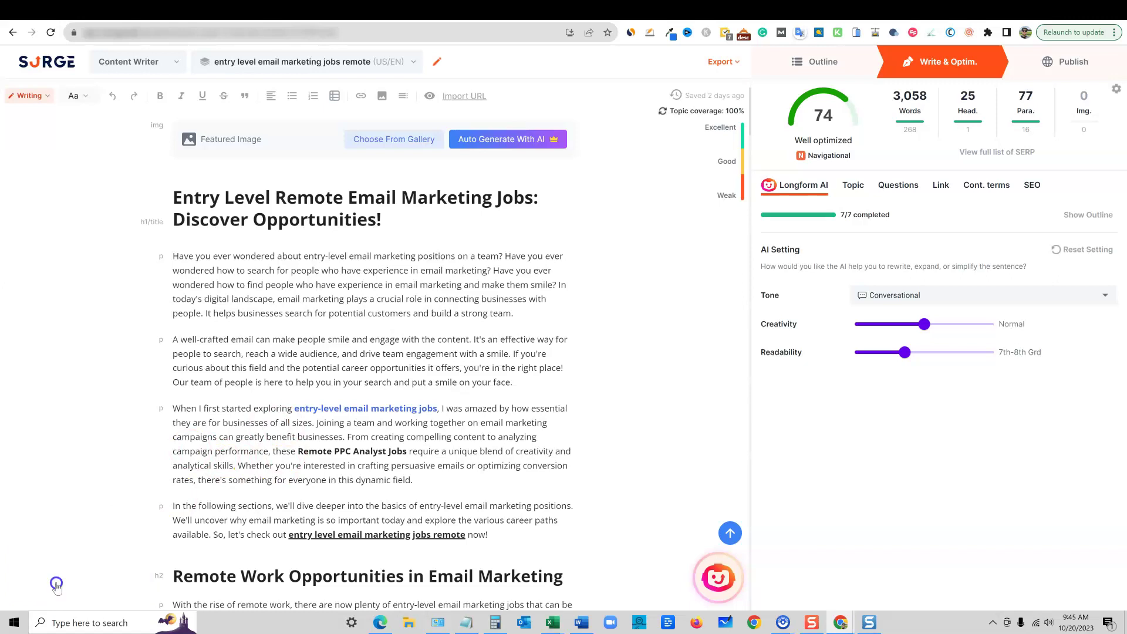
click(401, 141)
mouse_move(372, 474)
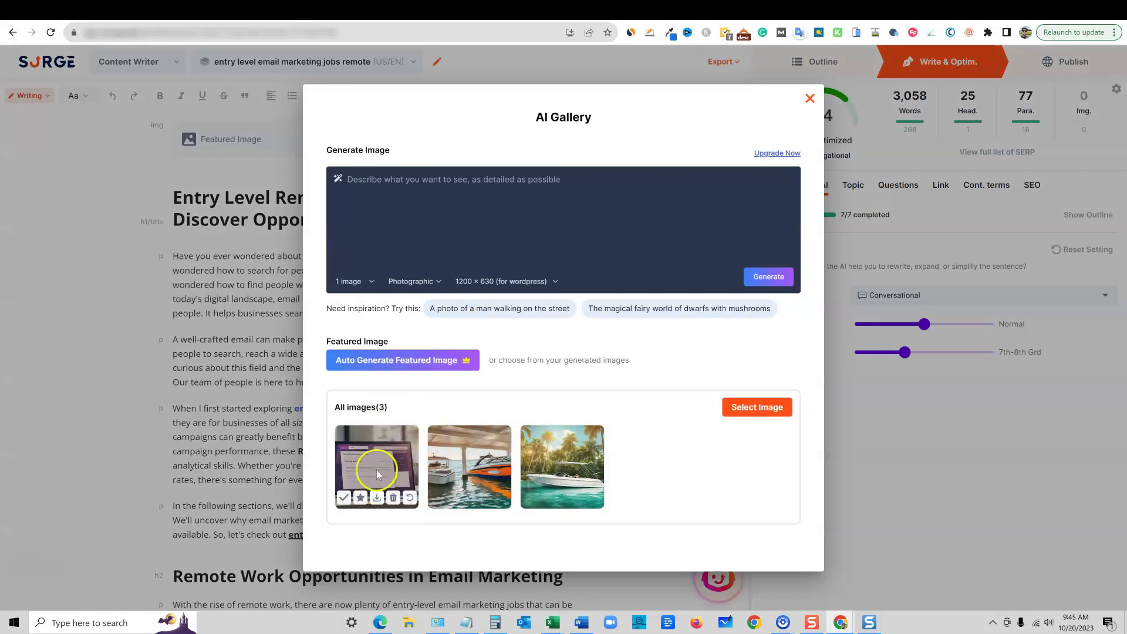
double_click(379, 459)
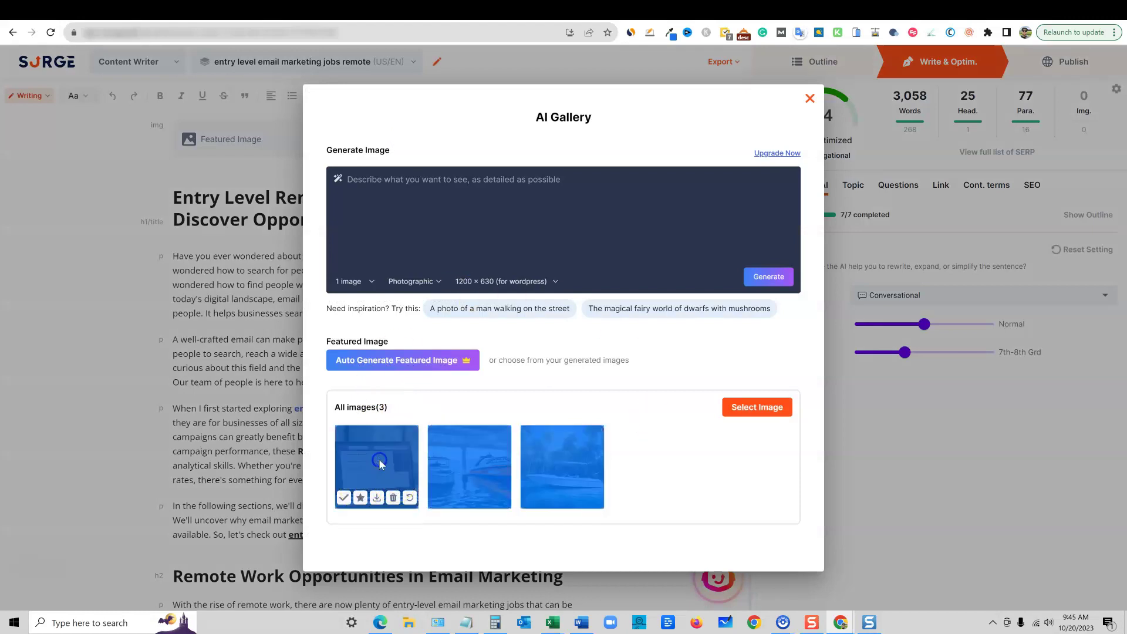
- Make the laptop-on-desk picture the featured image above the Entry Level Remote Email Marketing Jobs title
click(344, 497)
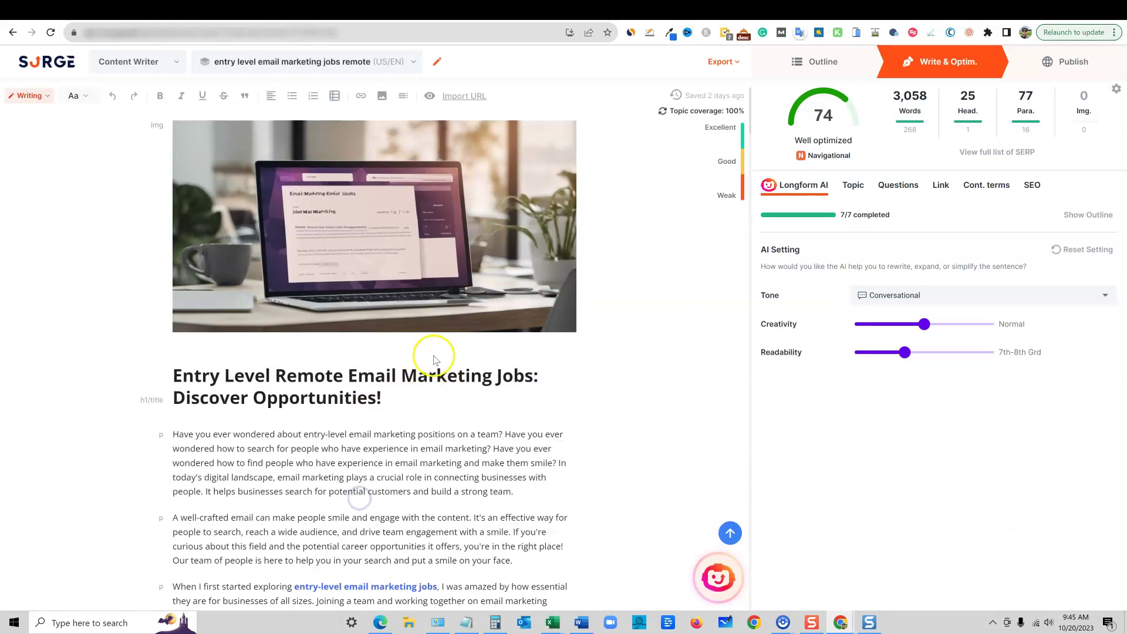
mouse_move(386, 261)
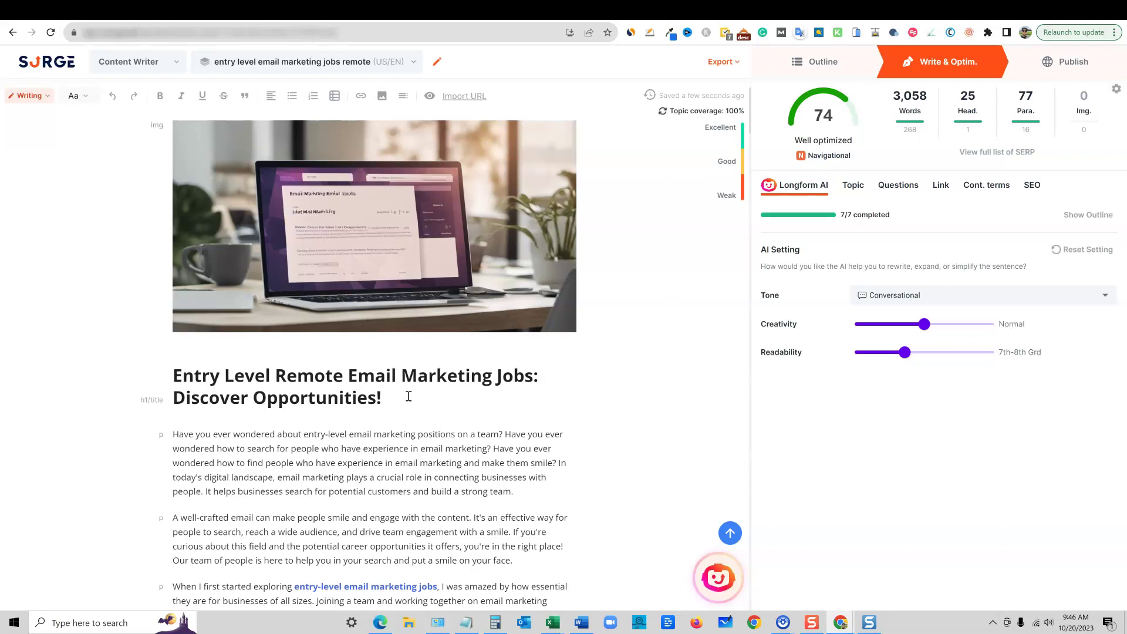
mouse_move(515, 196)
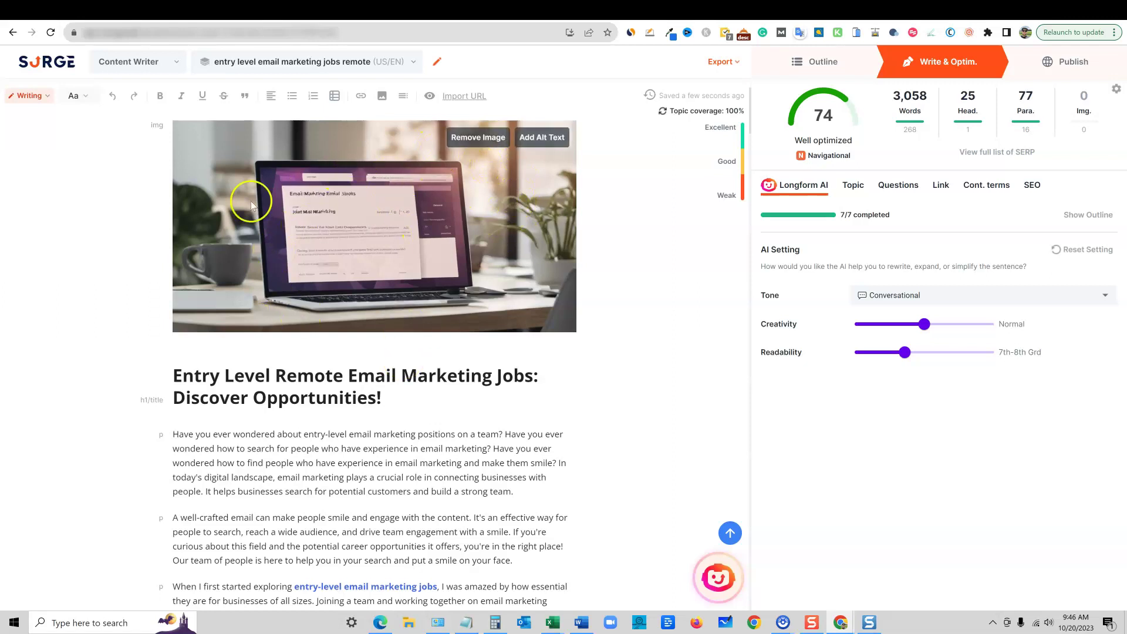
- Remove the laptop featured image from the email marketing jobs article
click(490, 140)
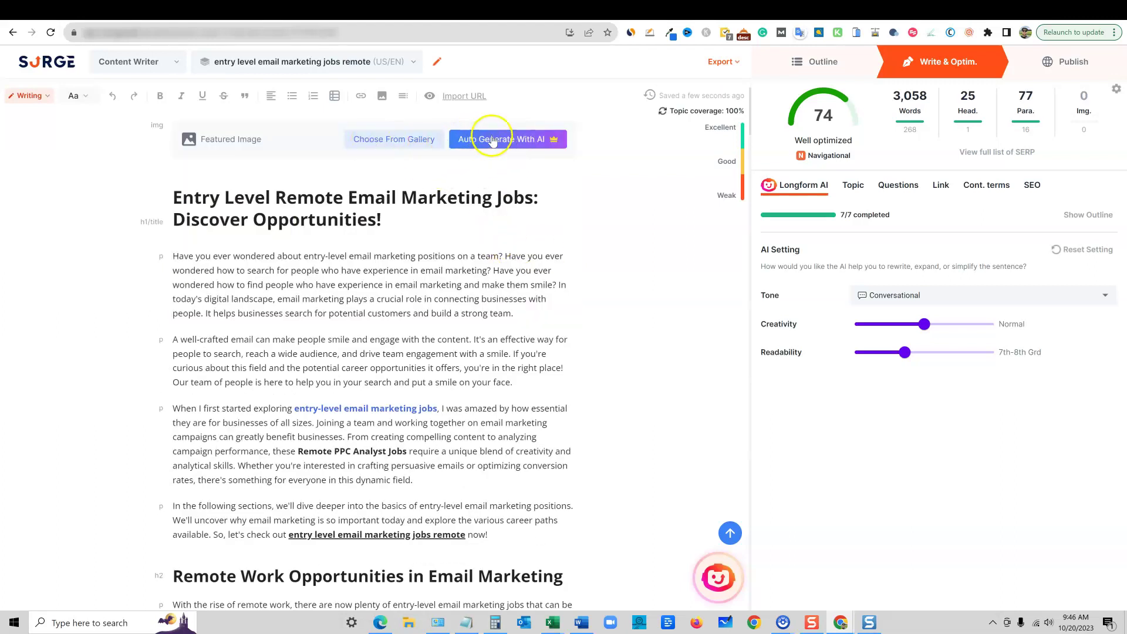
scroll(390, 365, down, 6)
scroll(458, 300, up, 6)
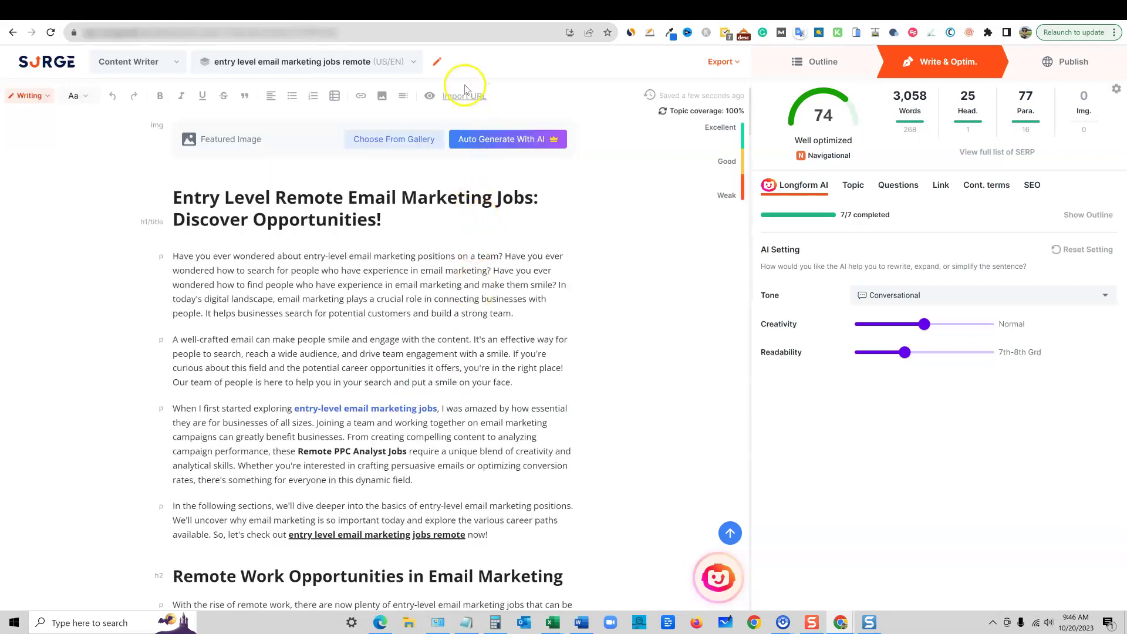
- Generate a new AI Gallery image from the prompt 'business'
click(381, 96)
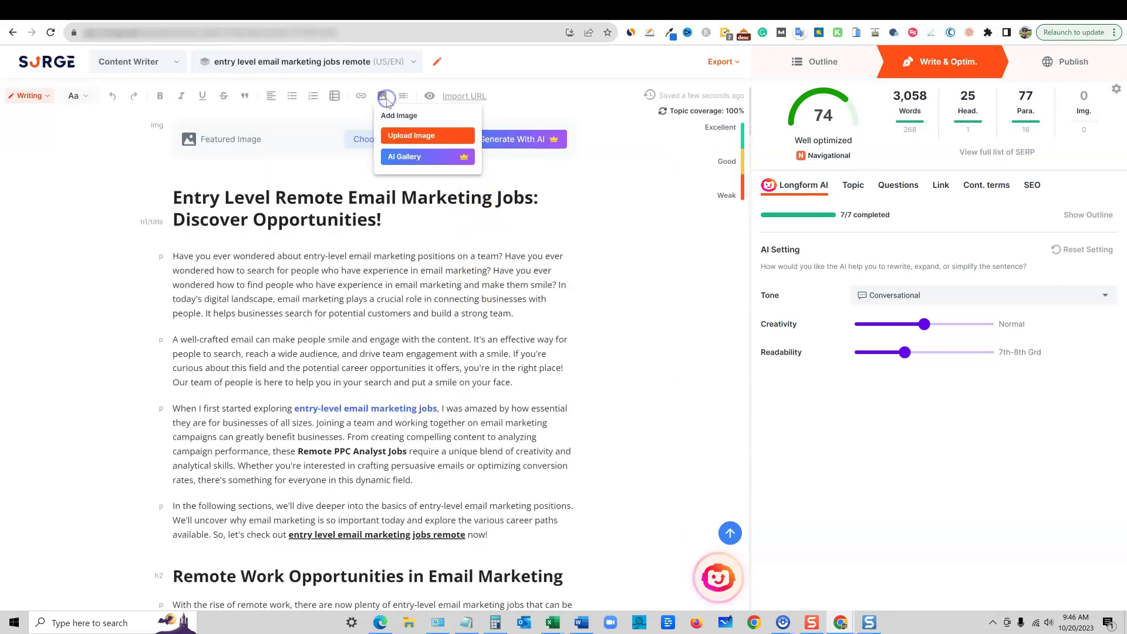
click(411, 159)
click(394, 198)
text(business)
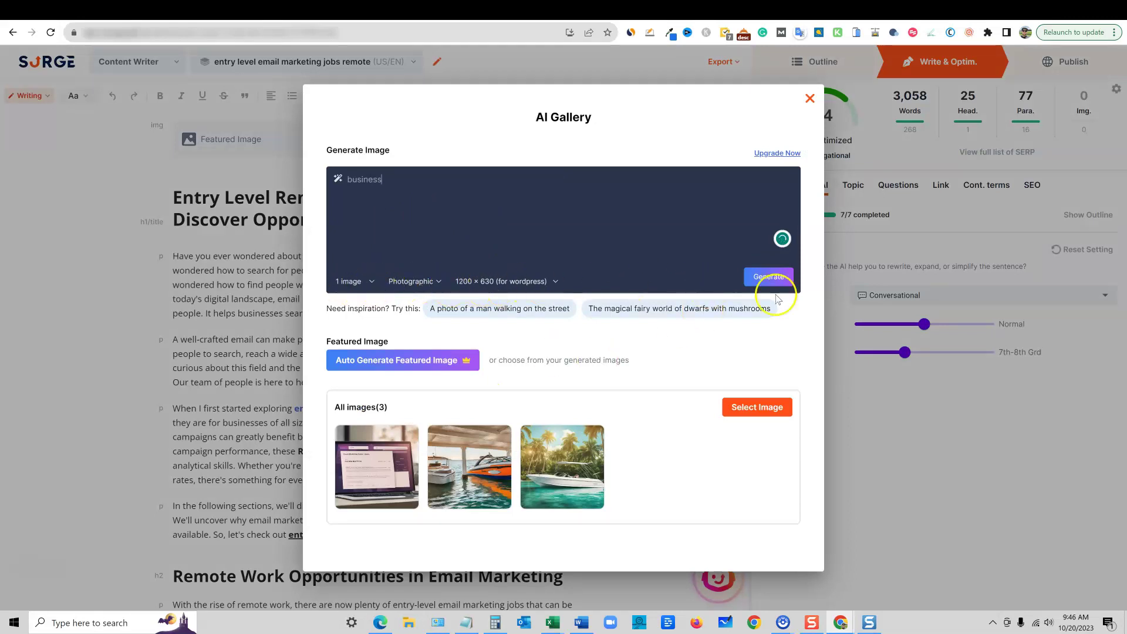
click(781, 283)
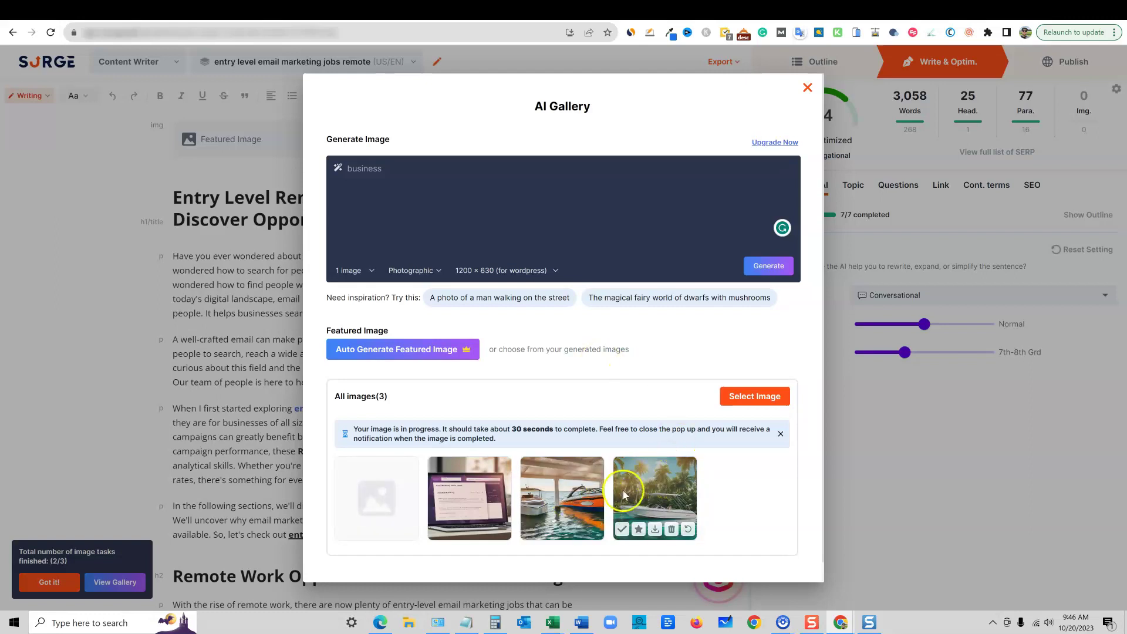
- Highlight, then clear, the gallery note about choosing generated images
mouse_move(600, 492)
mouse_move(637, 493)
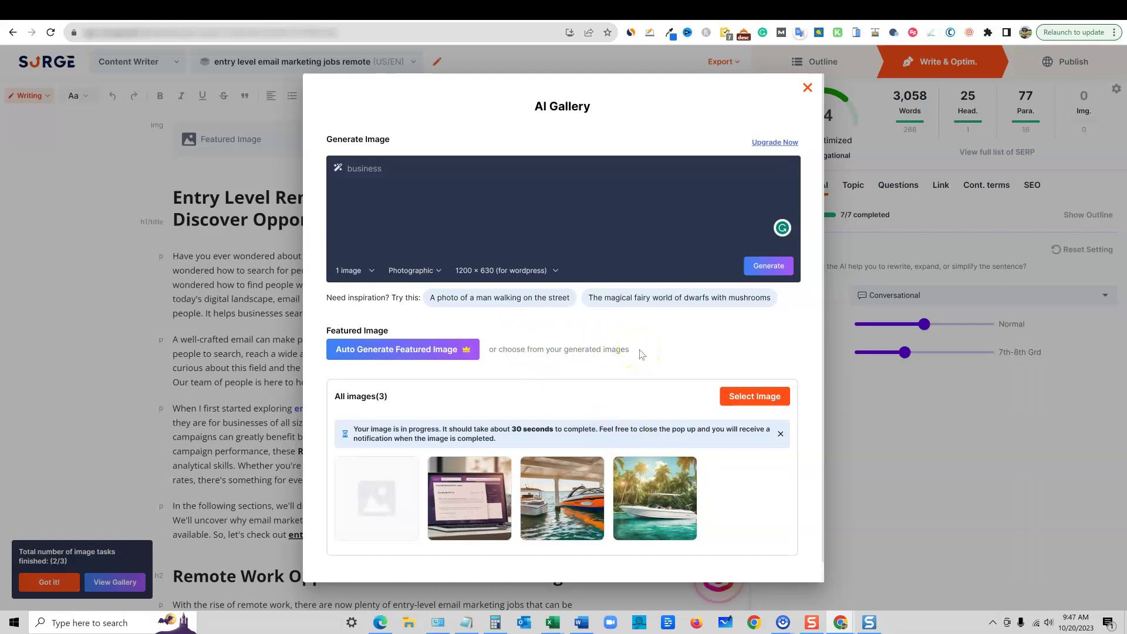
drag(636, 352, 487, 355)
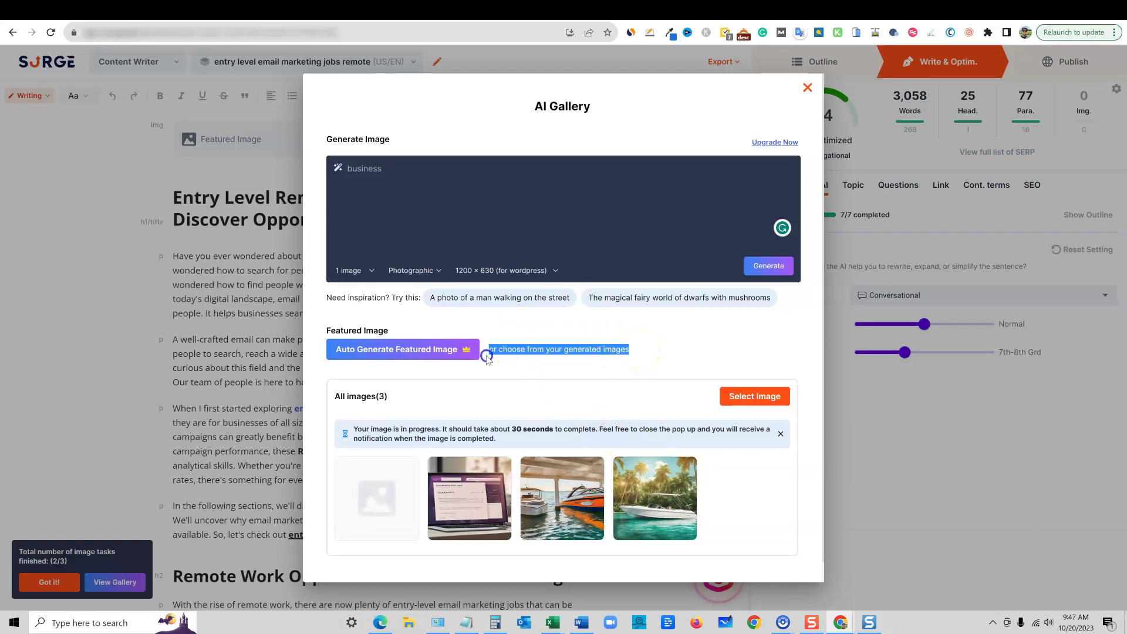
click(629, 357)
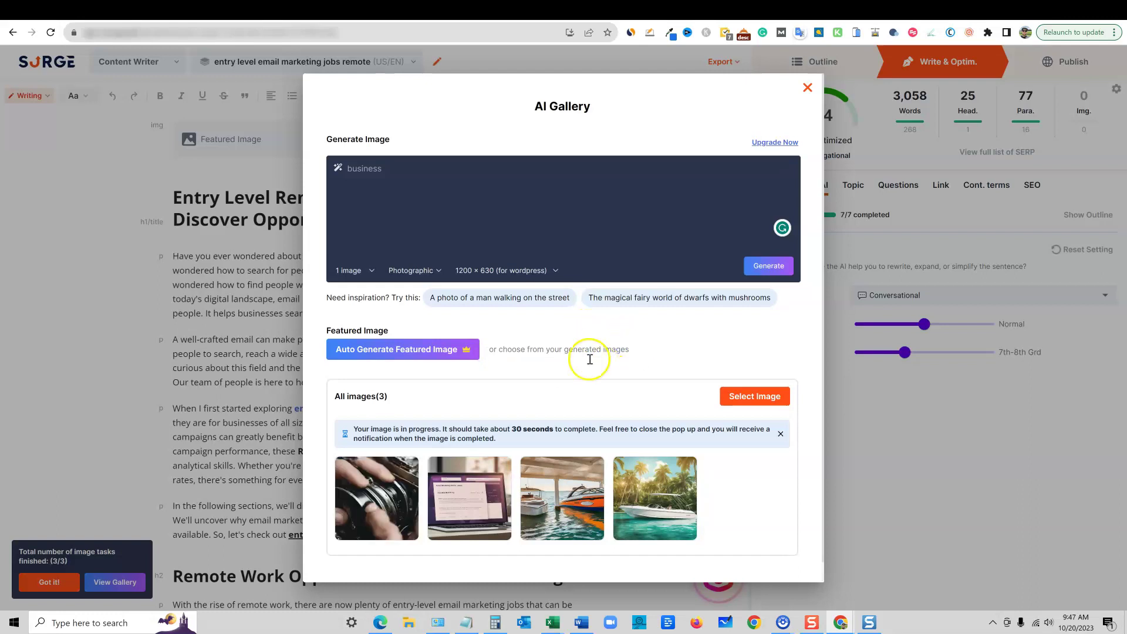
mouse_move(344, 529)
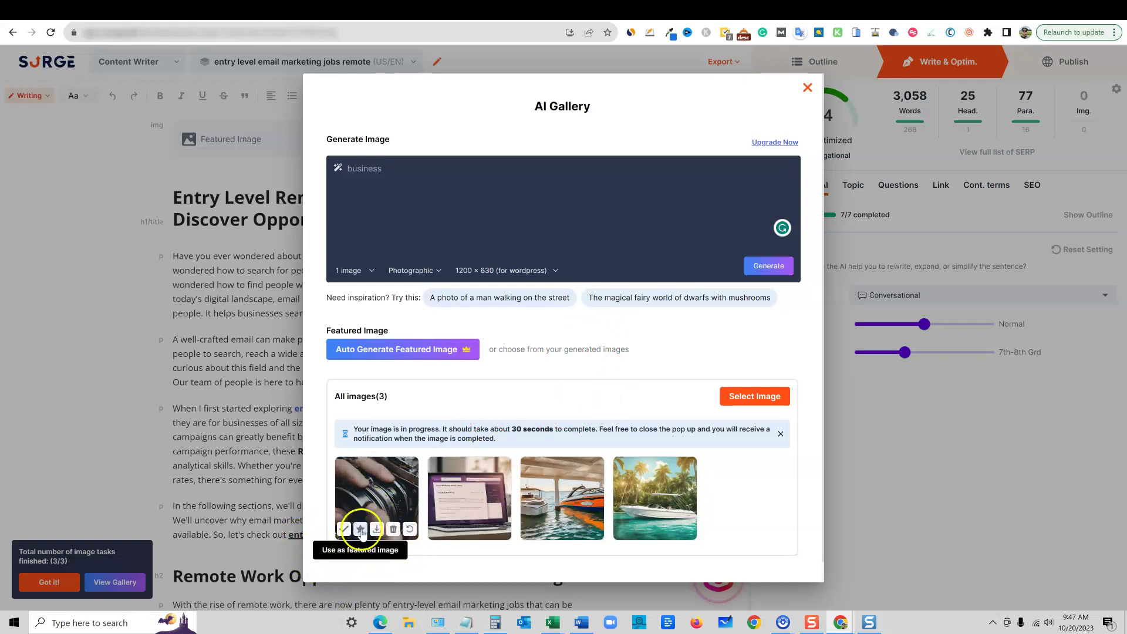
- Set the camera-lens image as featured, remove it, then open and close the gallery
click(360, 529)
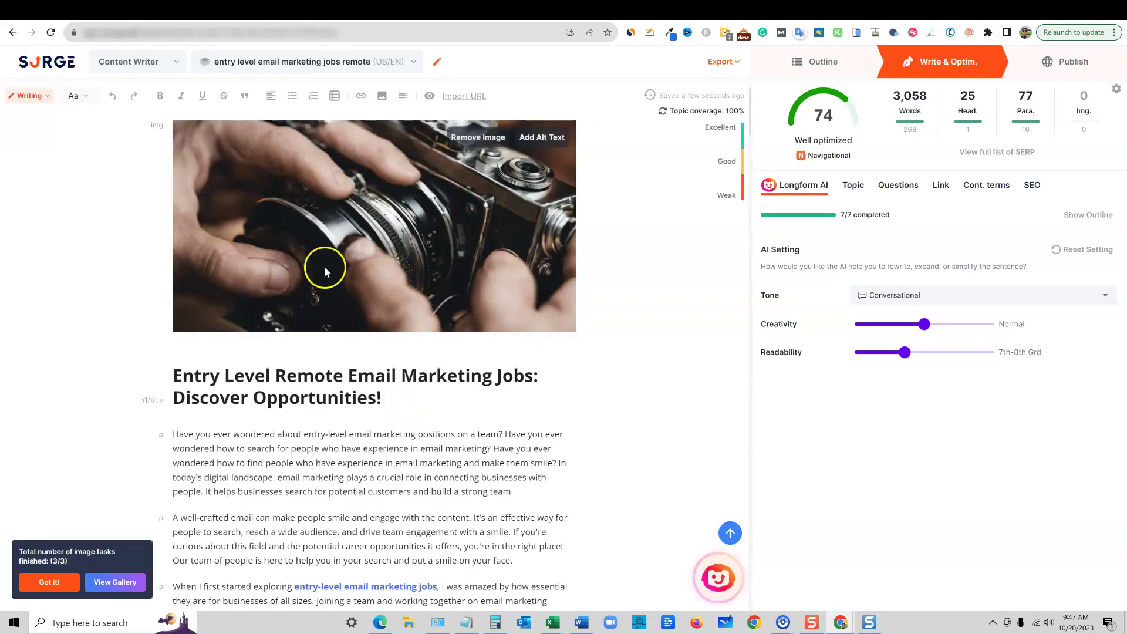
click(470, 138)
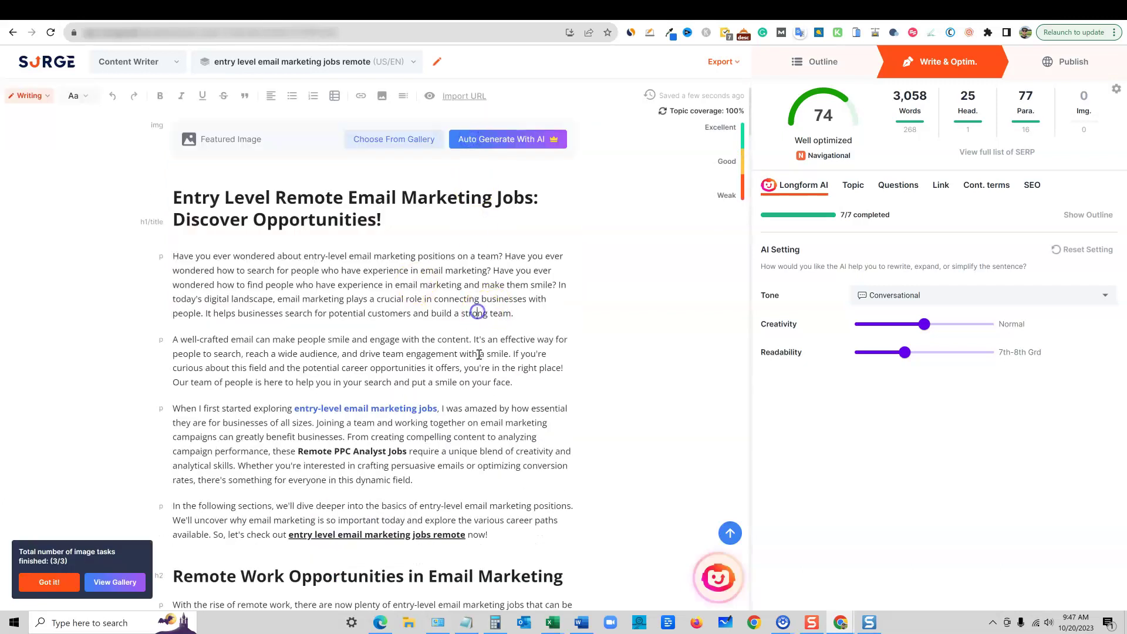
scroll(466, 378, down, 20)
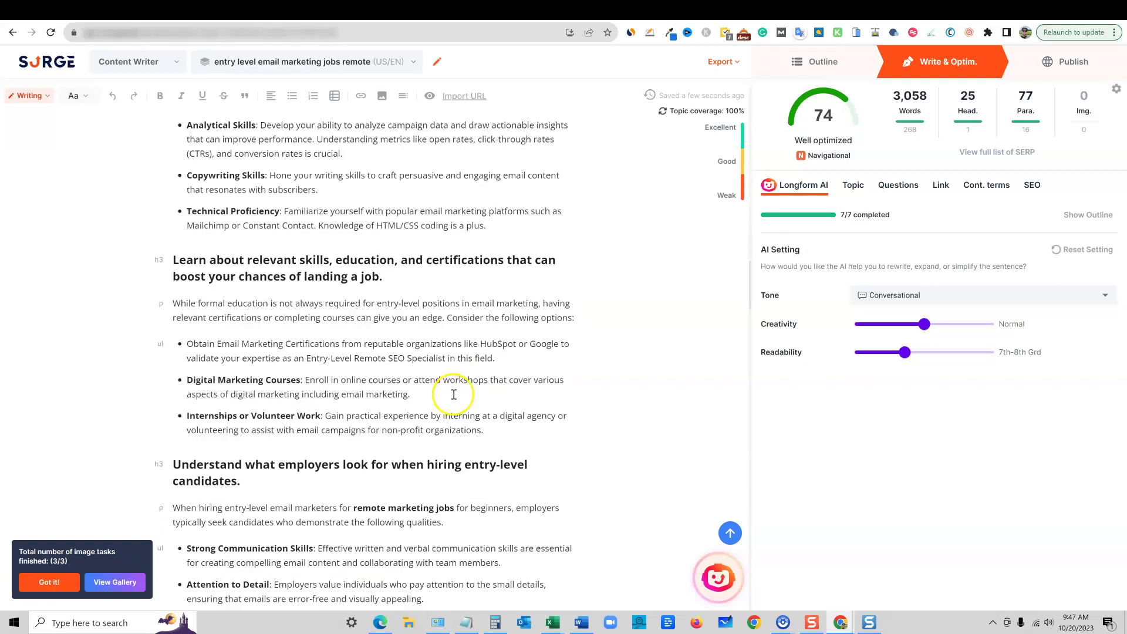
scroll(453, 394, down, 5)
scroll(452, 394, up, 20)
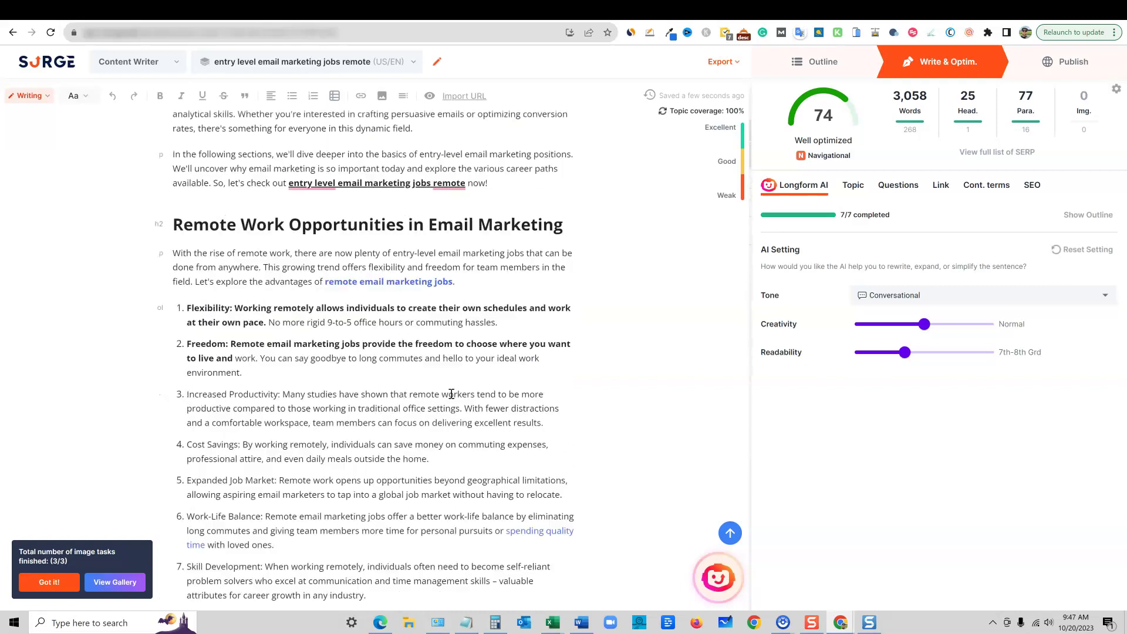
scroll(452, 394, up, 6)
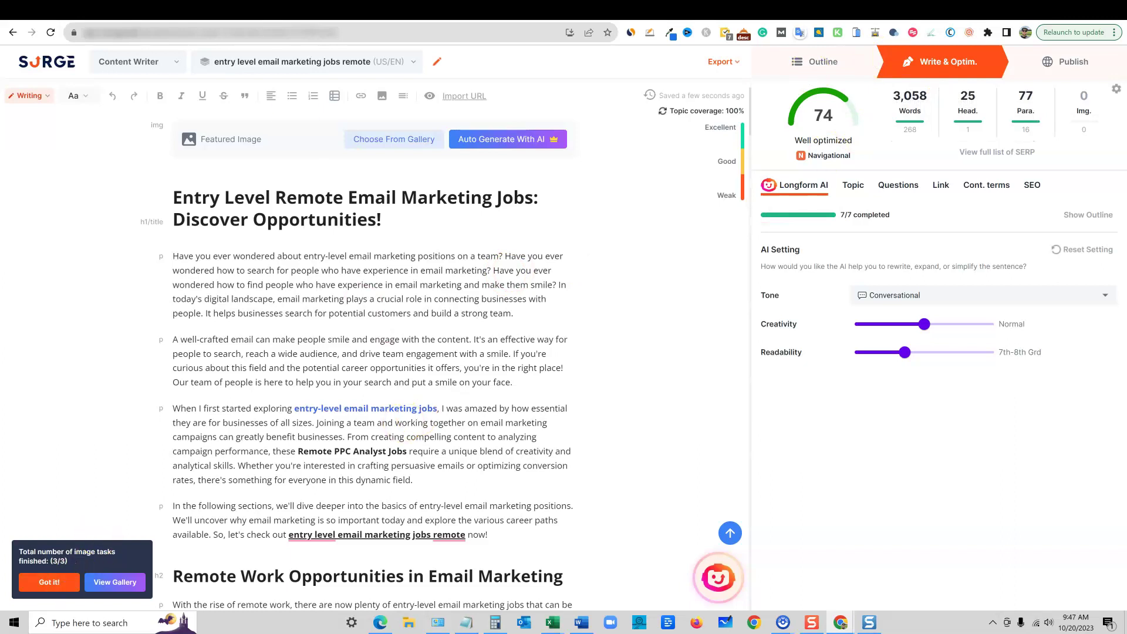
click(396, 141)
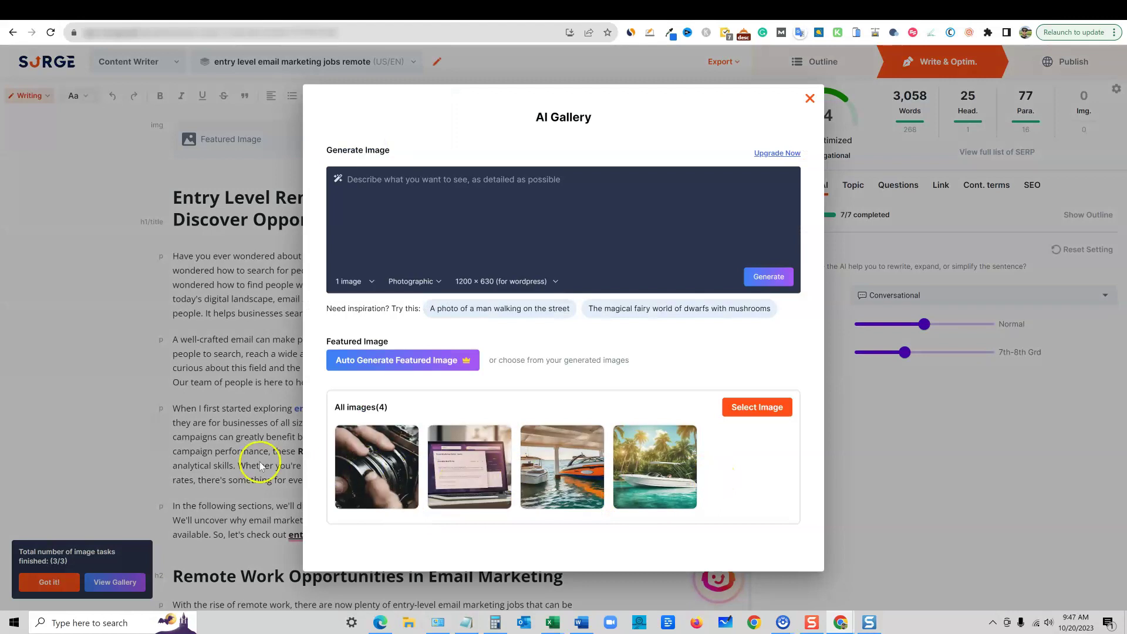
click(811, 99)
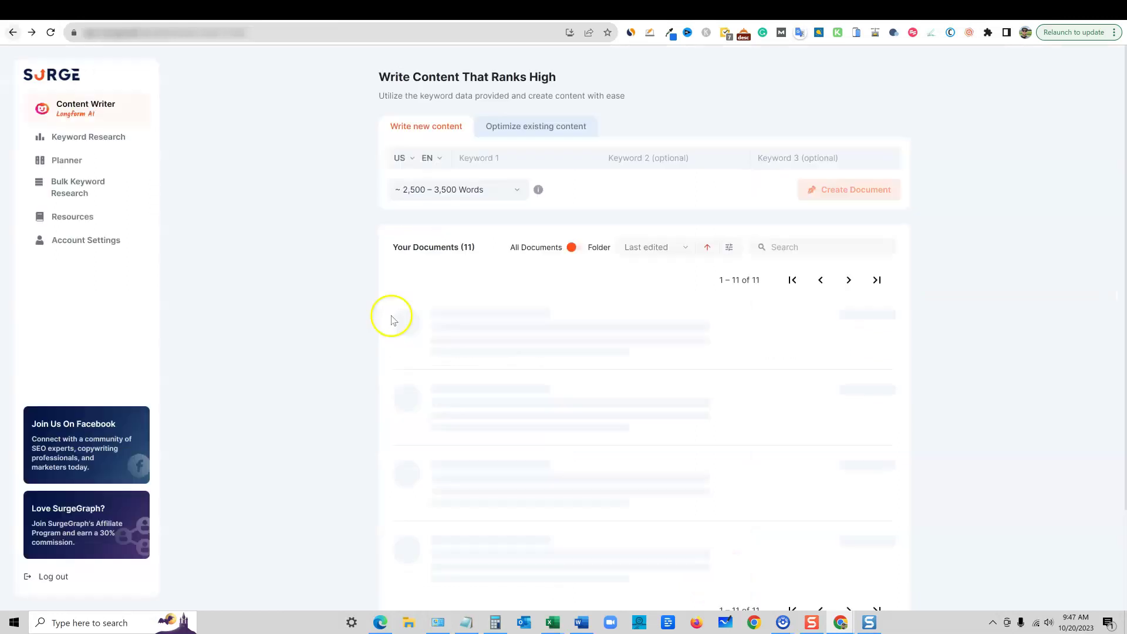
- Open the 'How much money did top gun maverick make' article
scroll(562, 436, down, 1)
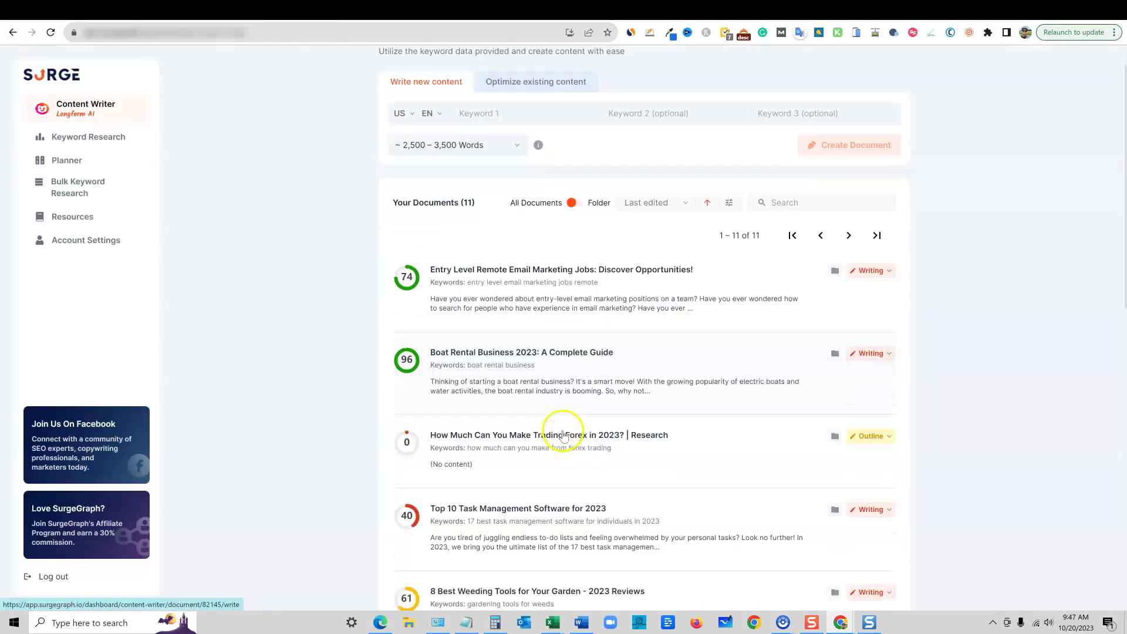
scroll(562, 436, down, 4)
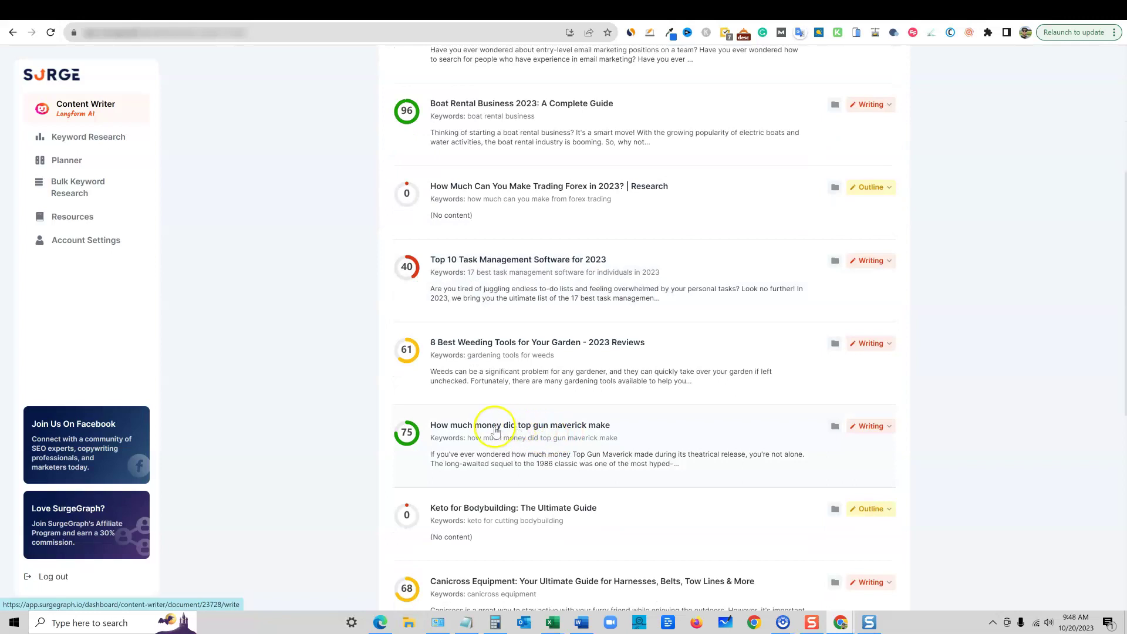
click(600, 431)
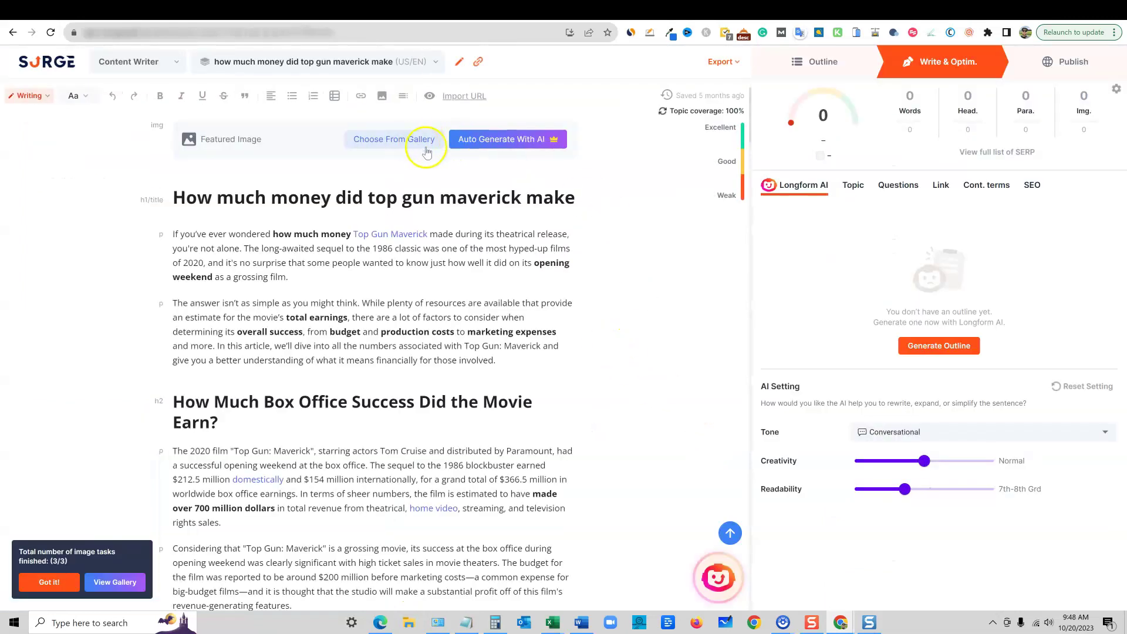
- Auto-generate one photographic AI image and set the stack-of-money picture as featured image
click(476, 139)
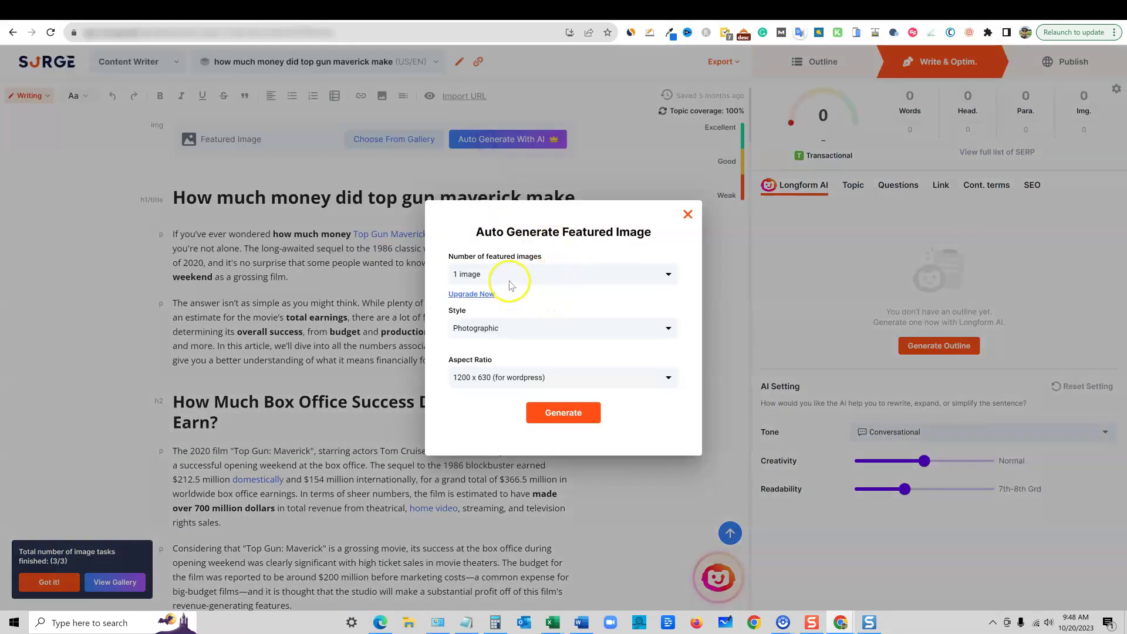
click(559, 411)
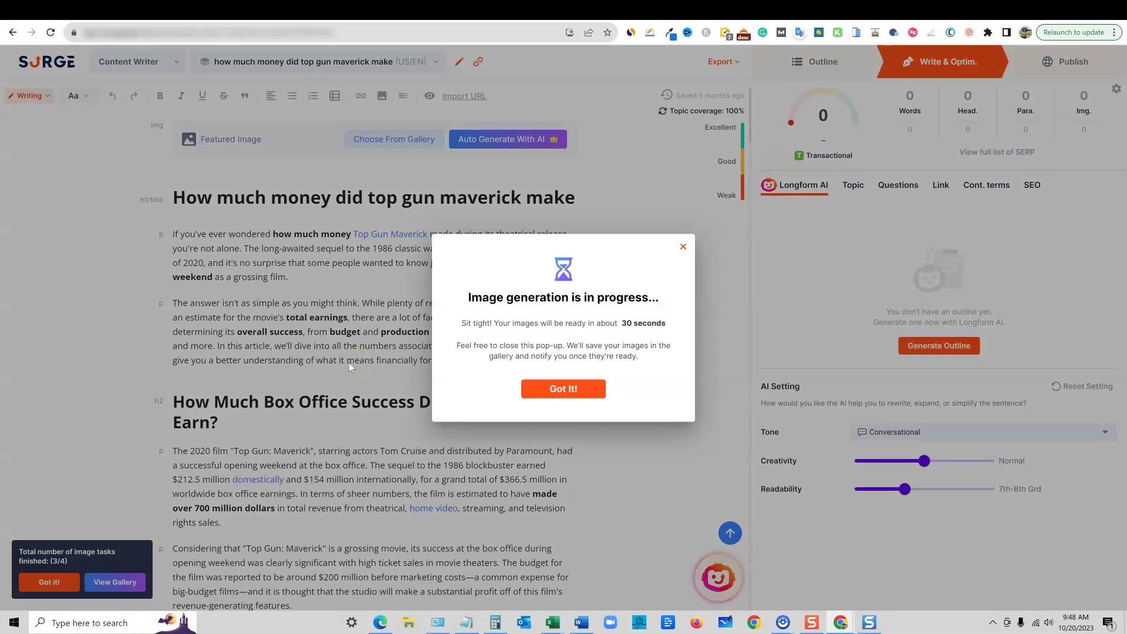
click(564, 389)
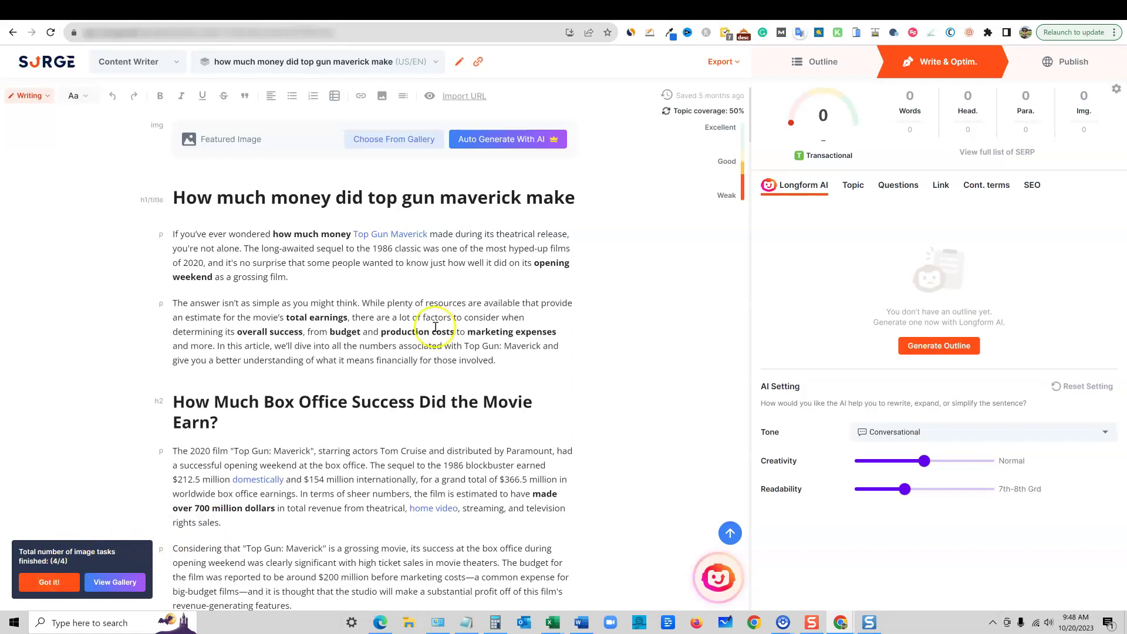
click(410, 143)
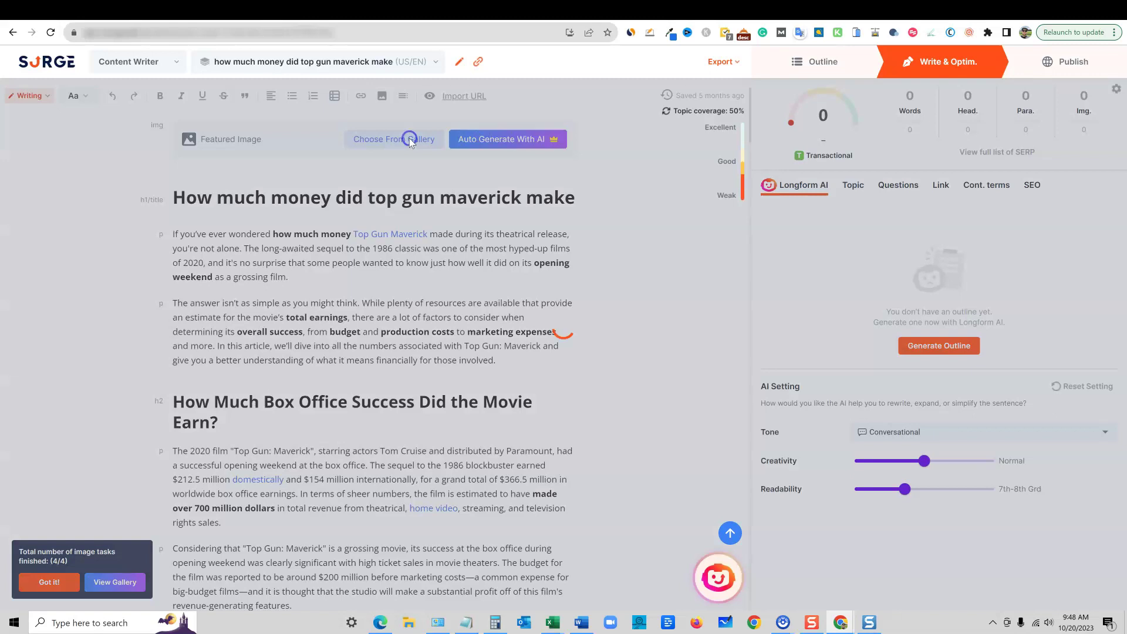
mouse_move(383, 455)
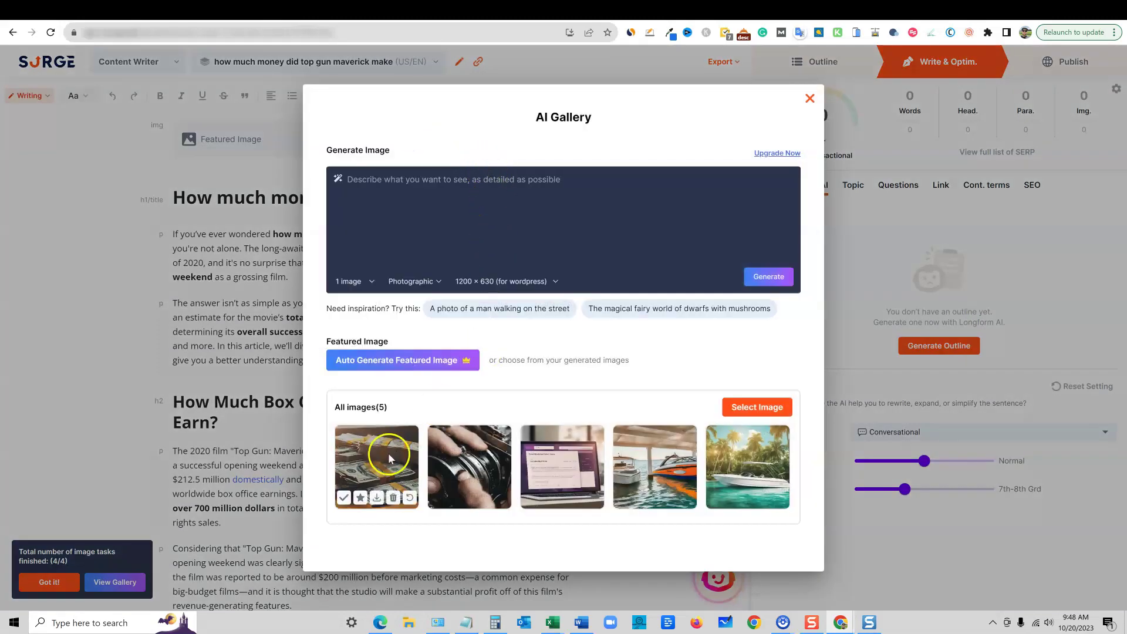
click(344, 498)
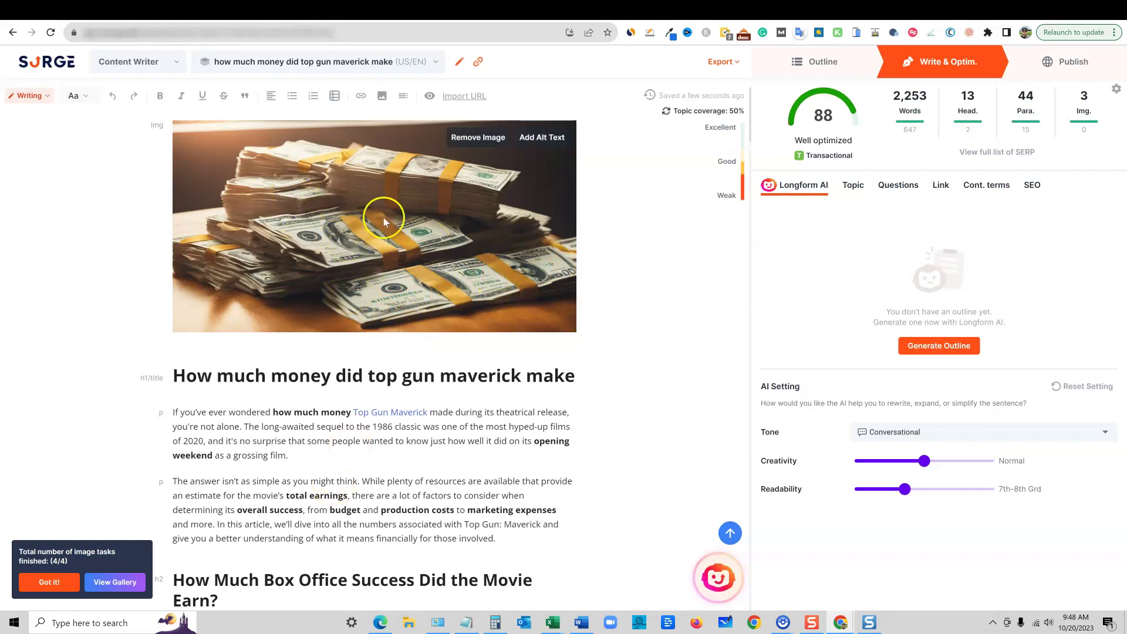
scroll(418, 417, down, 15)
scroll(420, 420, down, 10)
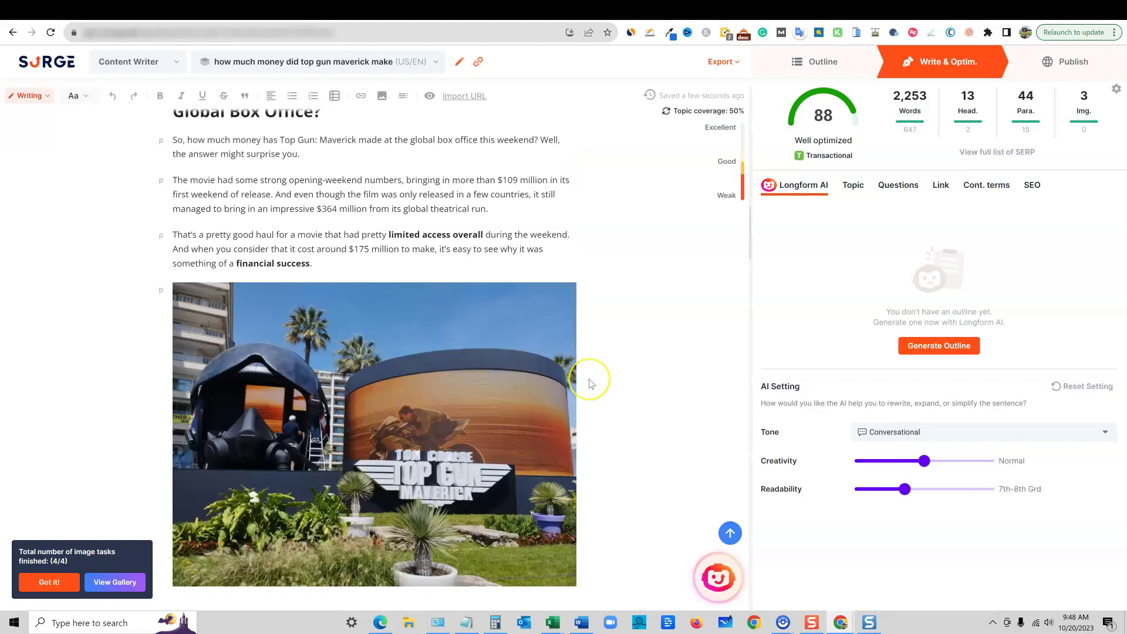
scroll(587, 382, up, 20)
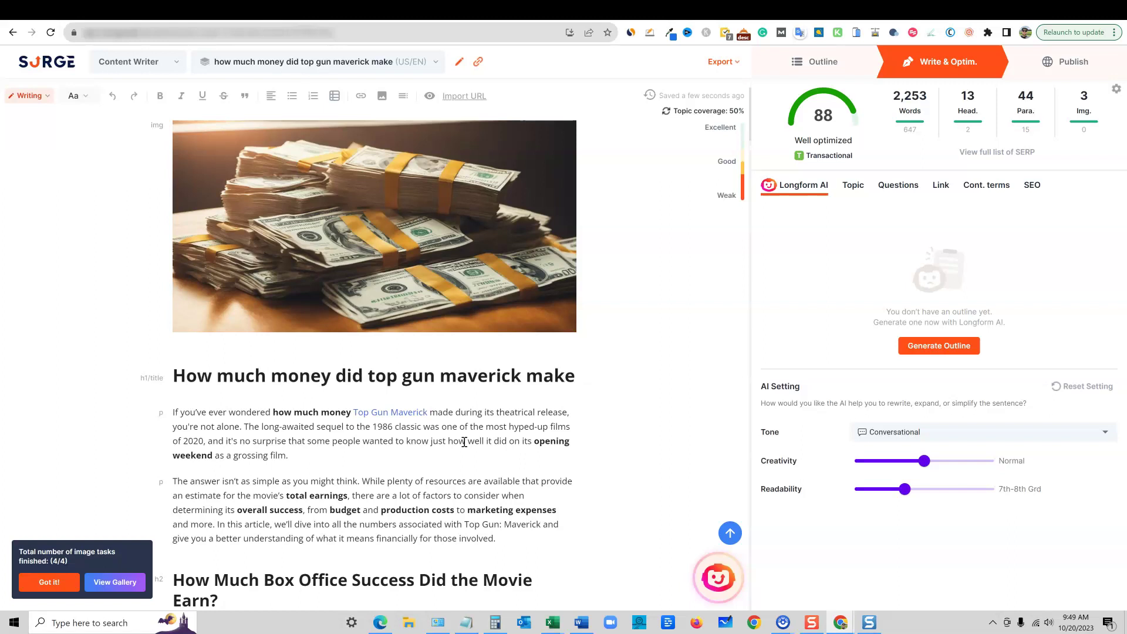
scroll(469, 411, down, 15)
click(321, 370)
click(381, 95)
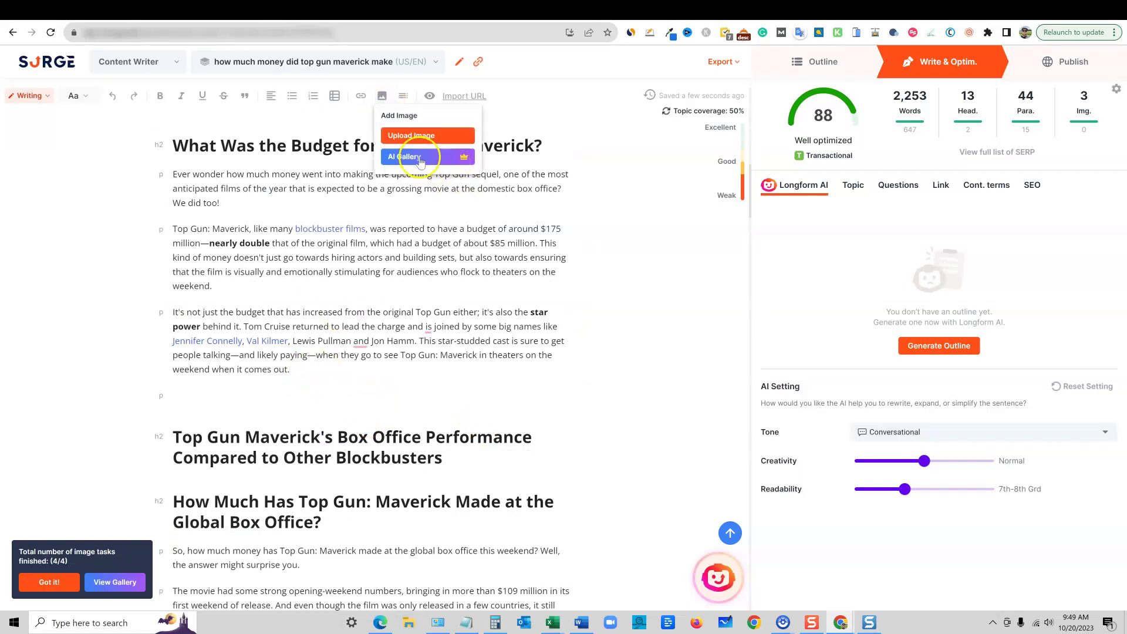
click(323, 371)
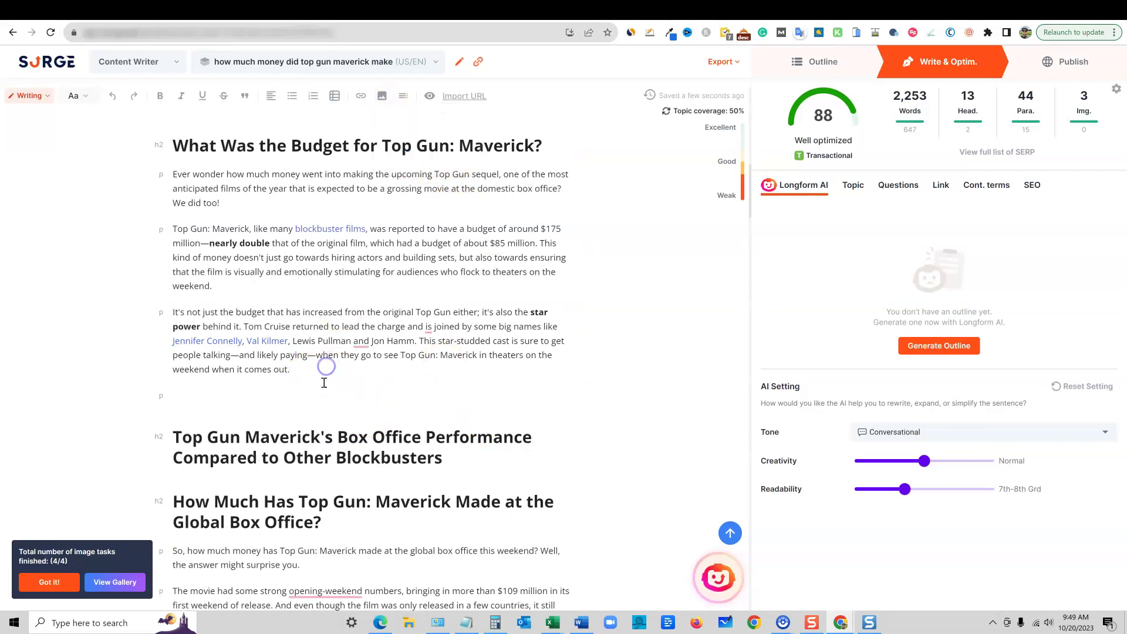
click(376, 338)
scroll(375, 337, up, 11)
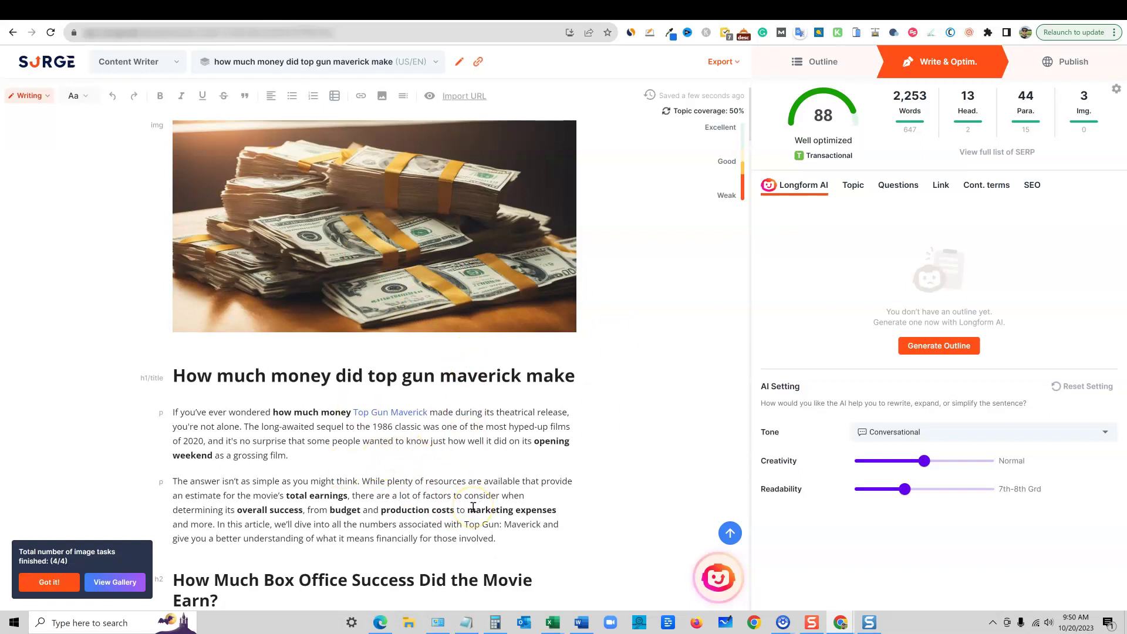
drag(498, 539, 157, 414)
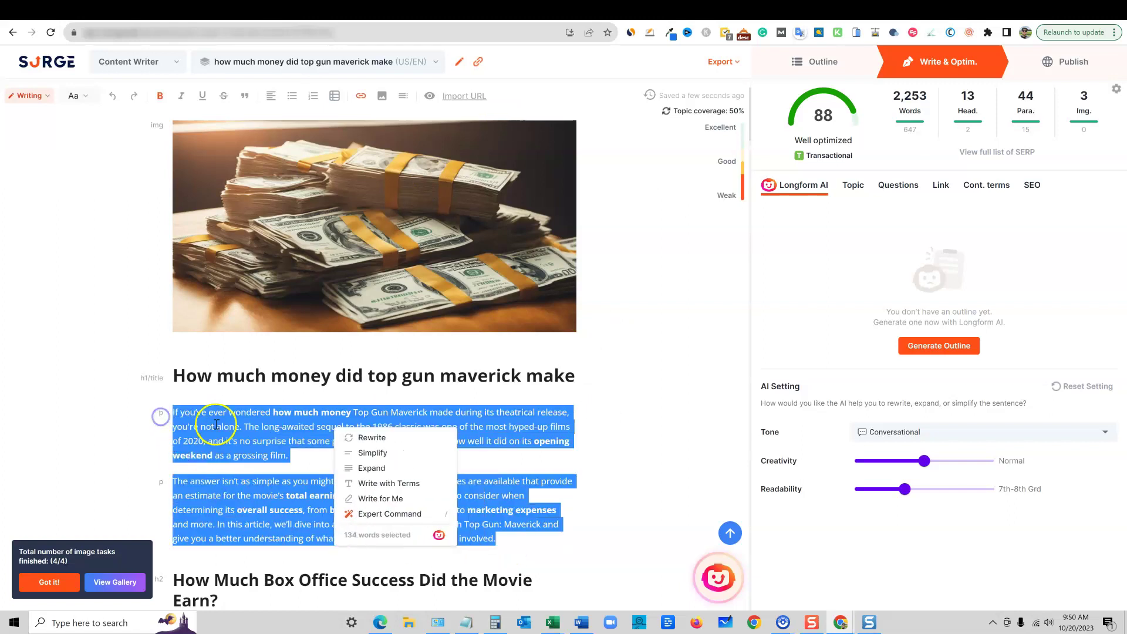
click(239, 427)
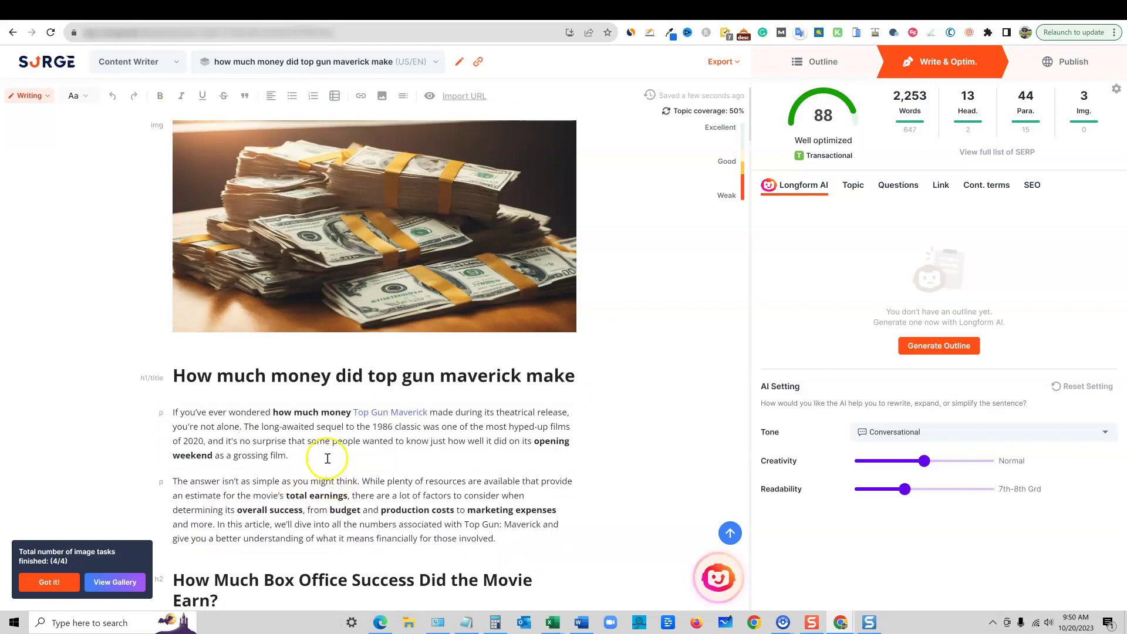
drag(498, 539, 167, 409)
click(296, 455)
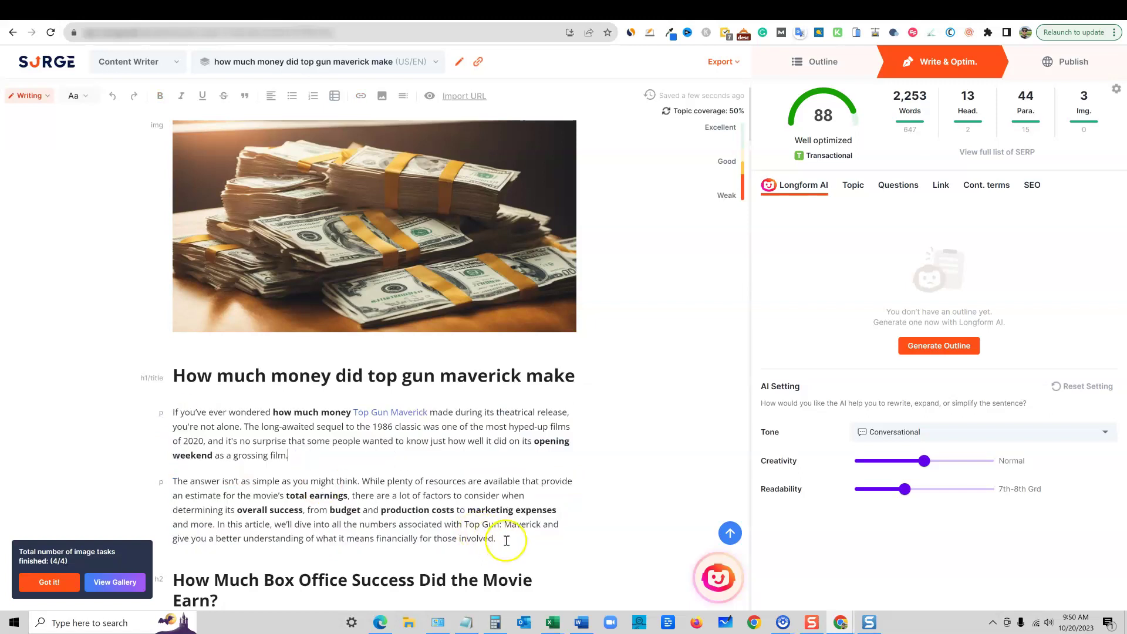
drag(506, 540, 169, 410)
click(310, 455)
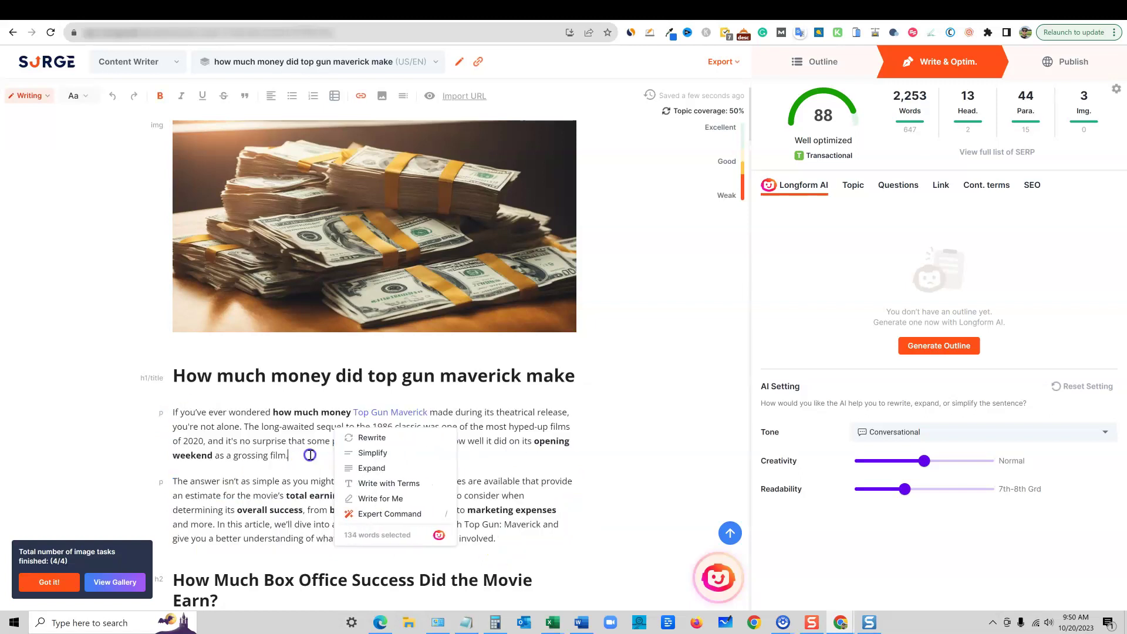
scroll(405, 470, down, 7)
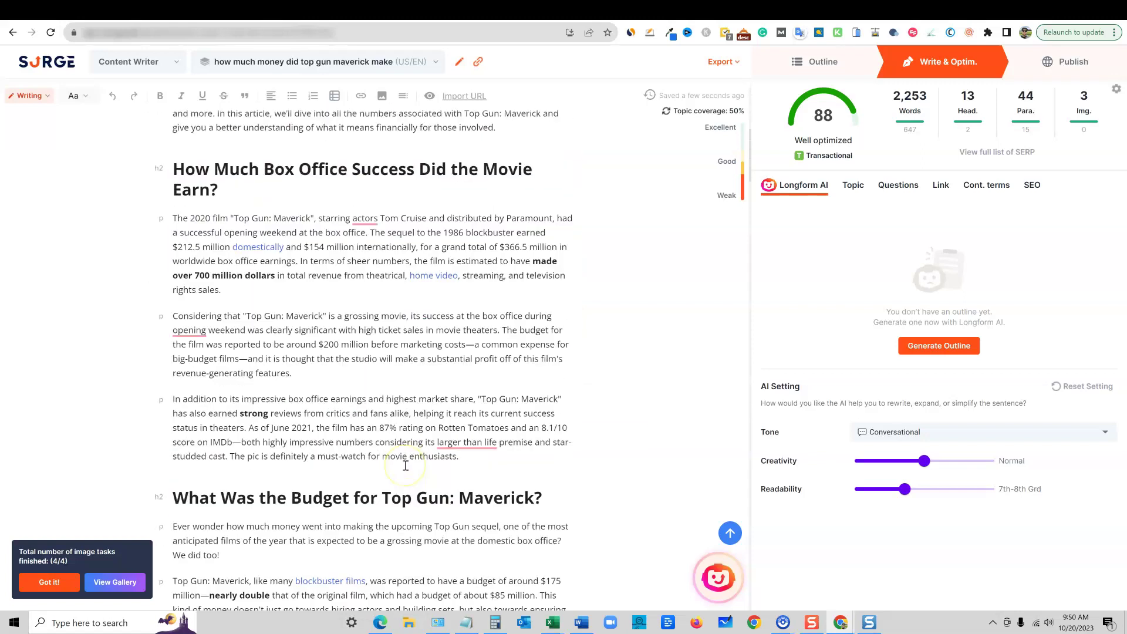
scroll(405, 466, down, 2)
scroll(411, 446, up, 9)
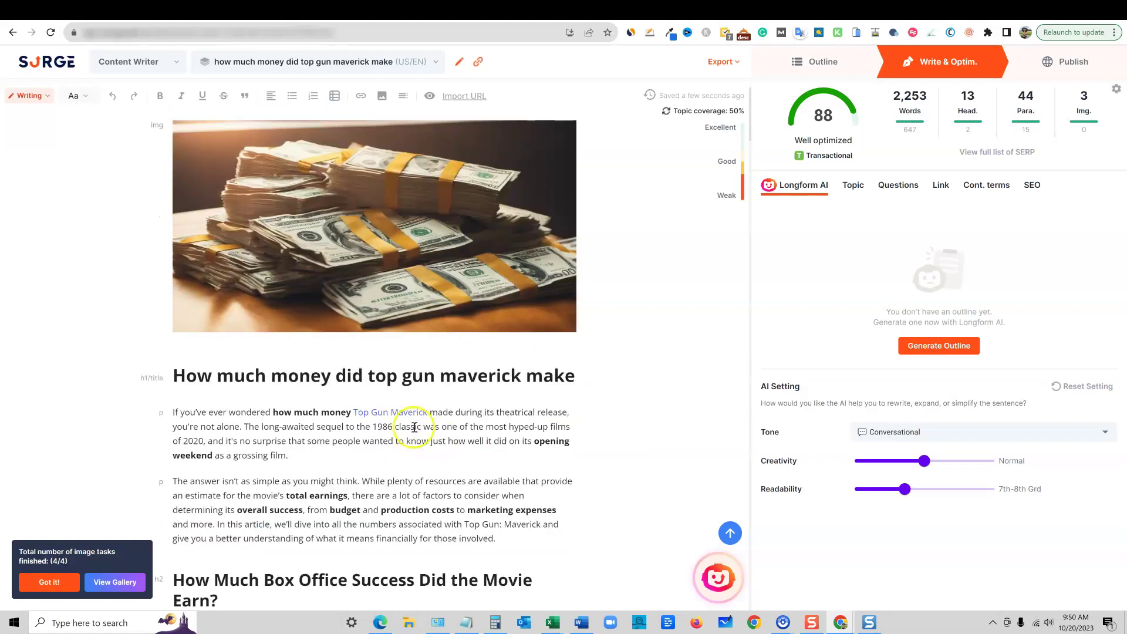
mouse_move(868, 120)
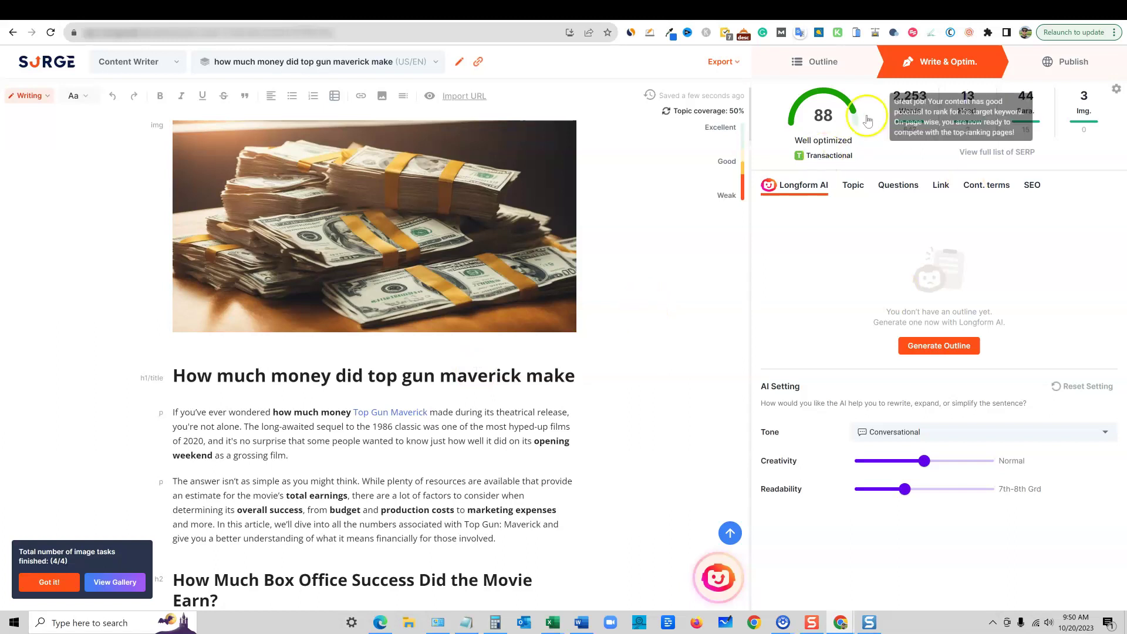
scroll(480, 464, down, 1)
scroll(480, 464, up, 1)
click(480, 464)
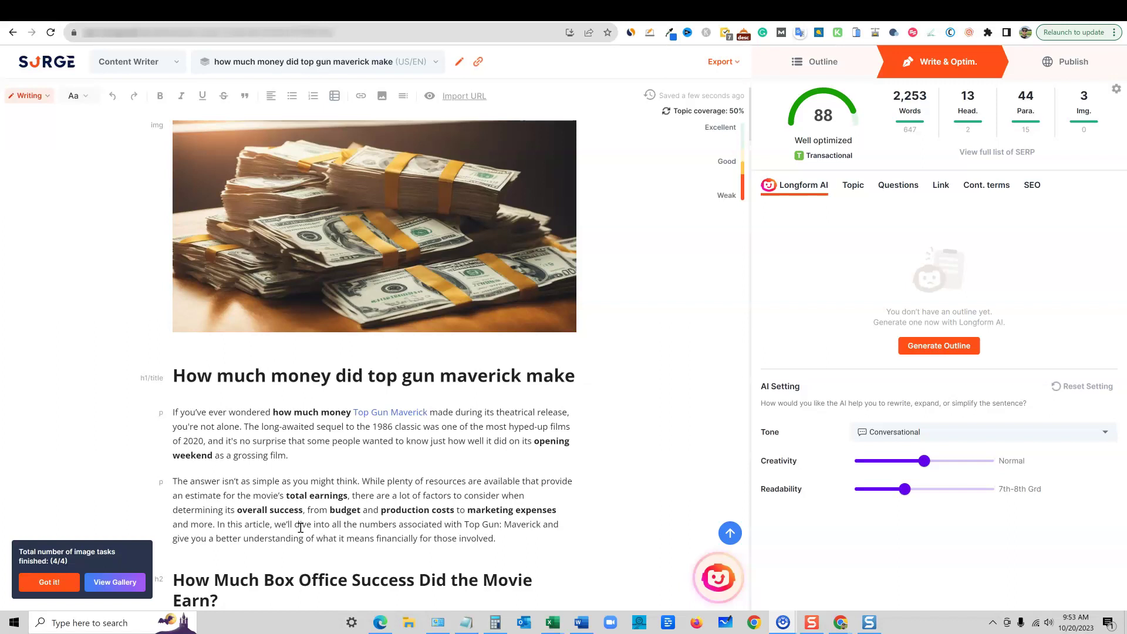
click(319, 518)
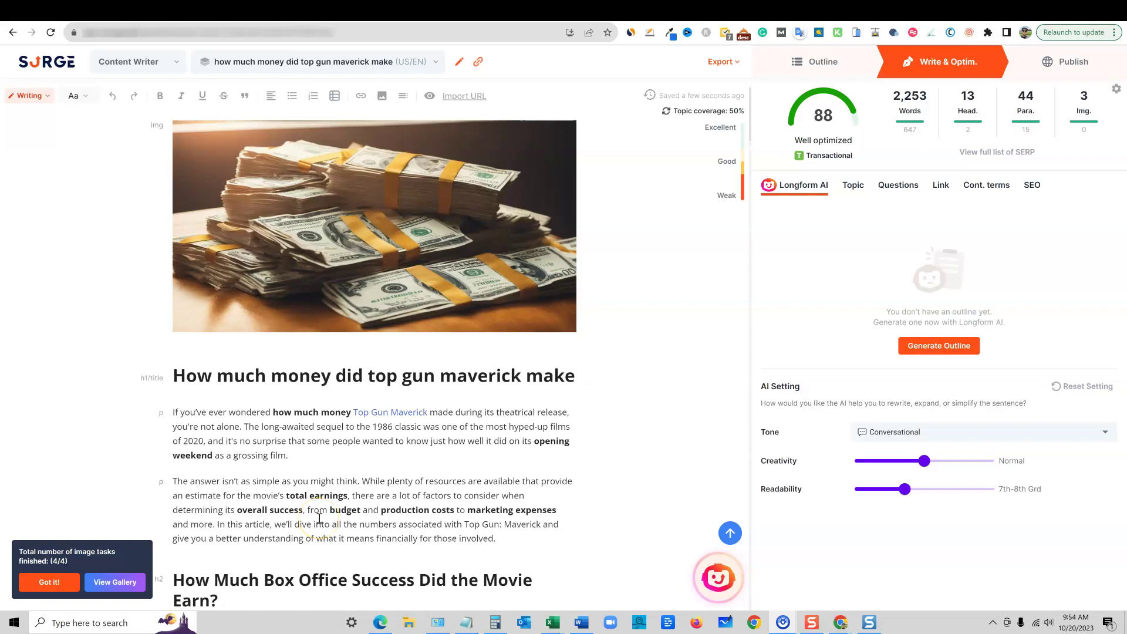